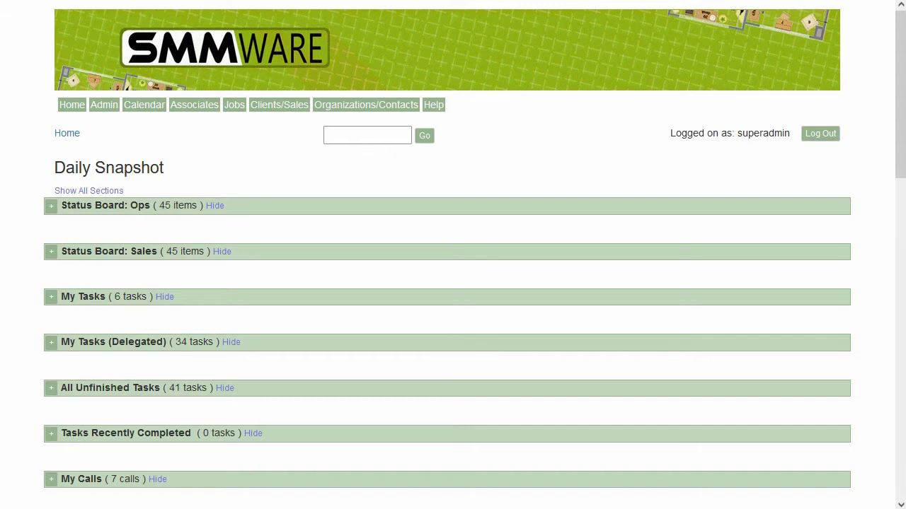
Check the Status filter options in the Manage Clients list and open the first listed client's record for editing
mouse_move(271, 111)
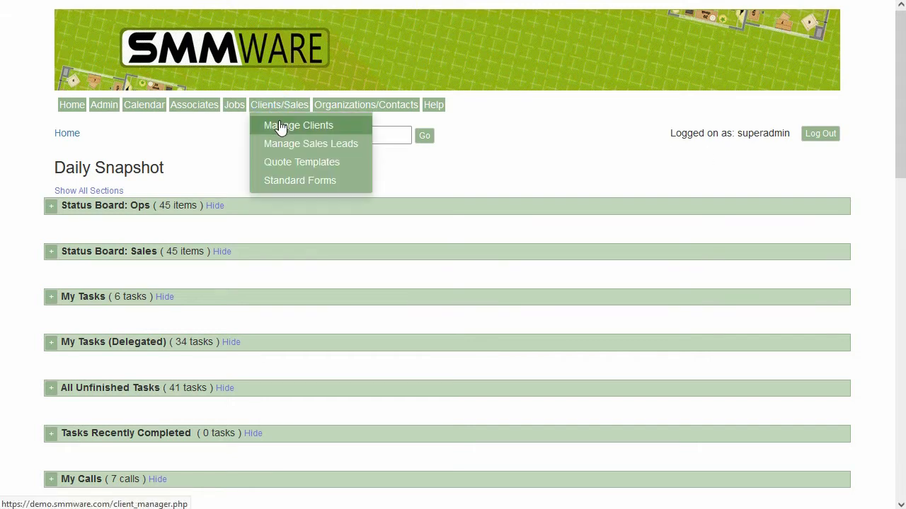
click(280, 126)
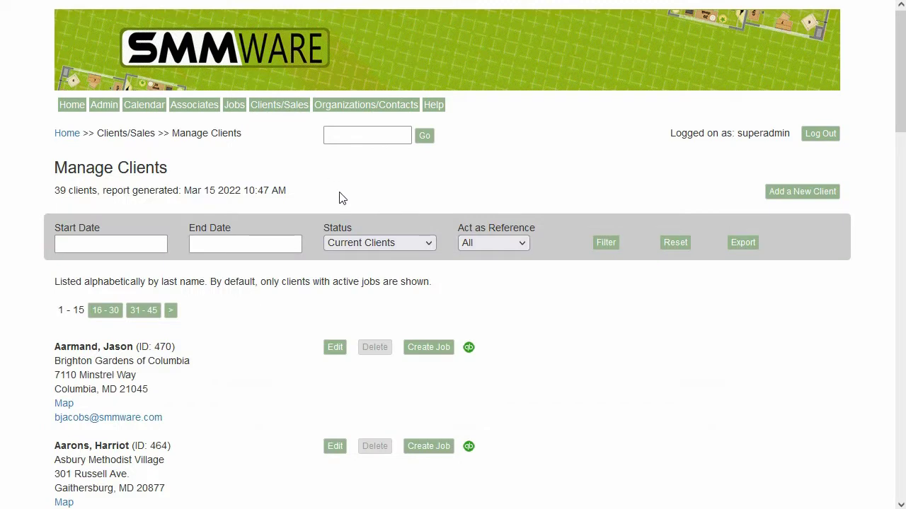
click(359, 243)
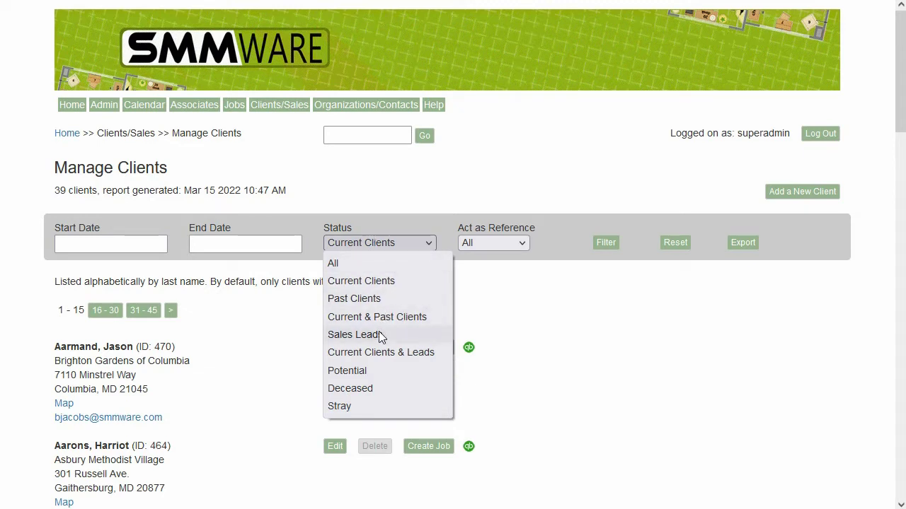
click(389, 230)
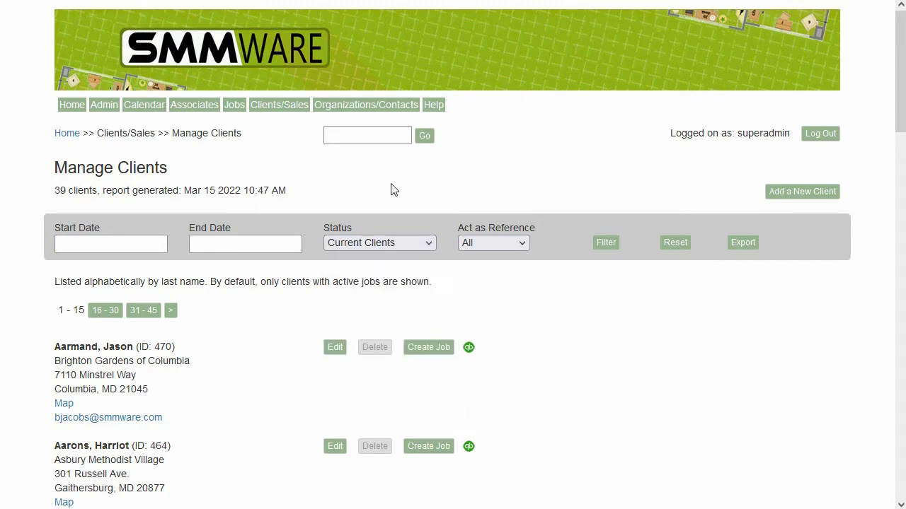
click(335, 348)
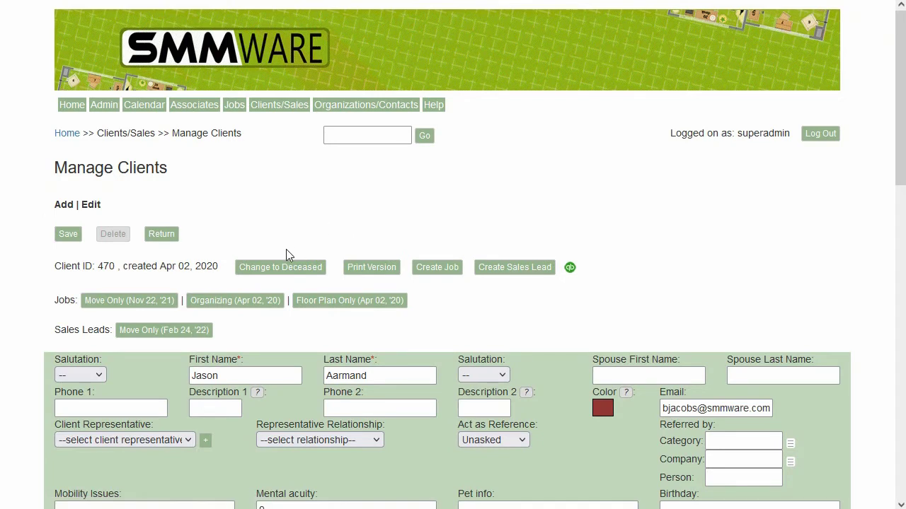
View the client's Move Only job dated Nov 22, '21, and return to the client record from it
click(122, 308)
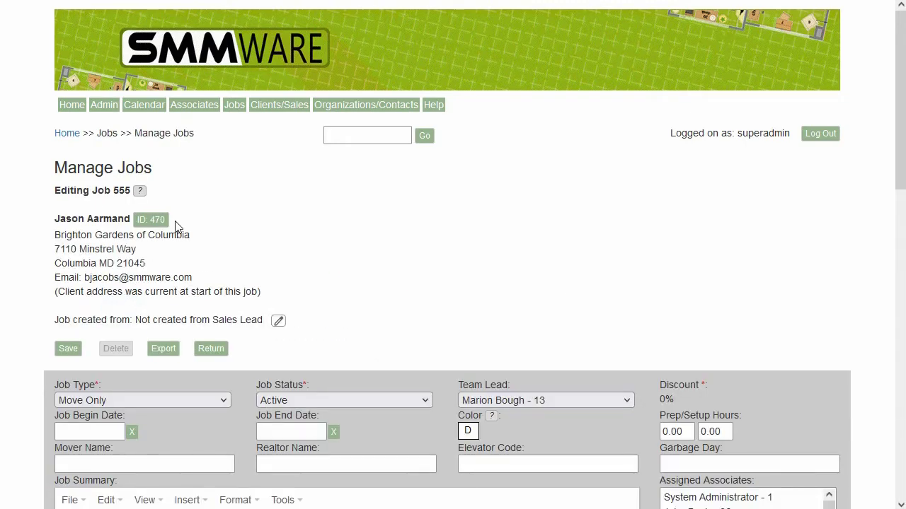
scroll(238, 233, down, 1)
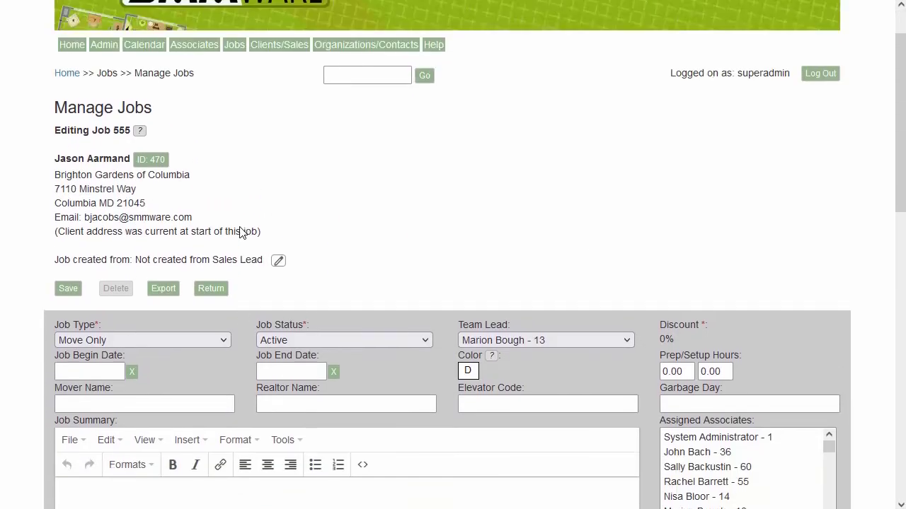
scroll(240, 233, up, 1)
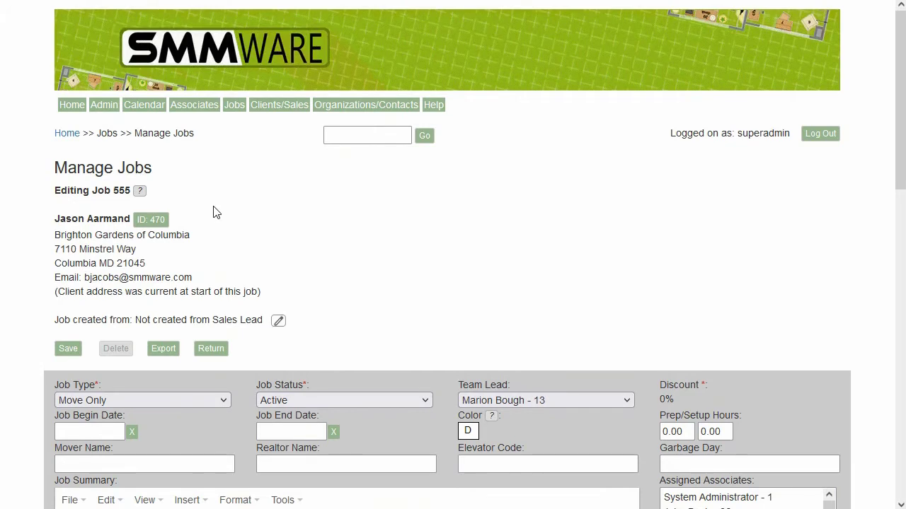
click(152, 224)
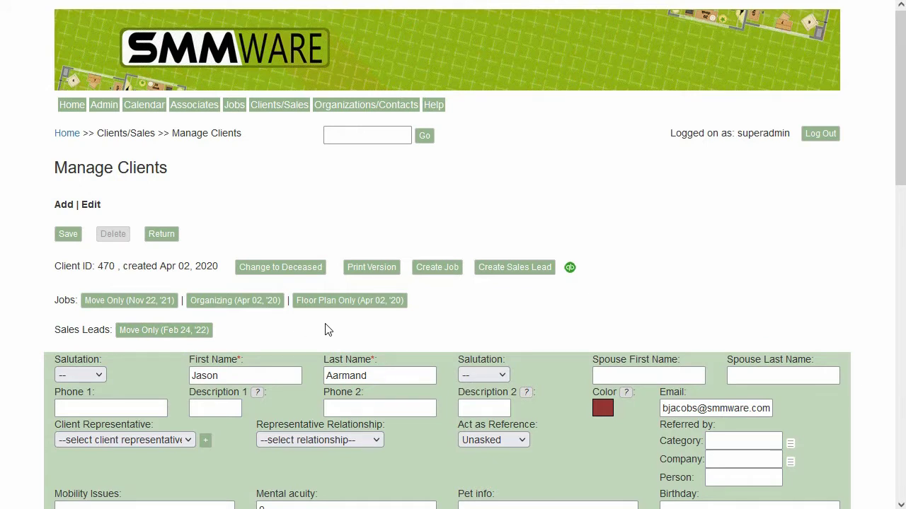
Review the available client representatives and the Add New Client Rep form without adding anyone
scroll(321, 325, down, 2)
scroll(212, 318, down, 1)
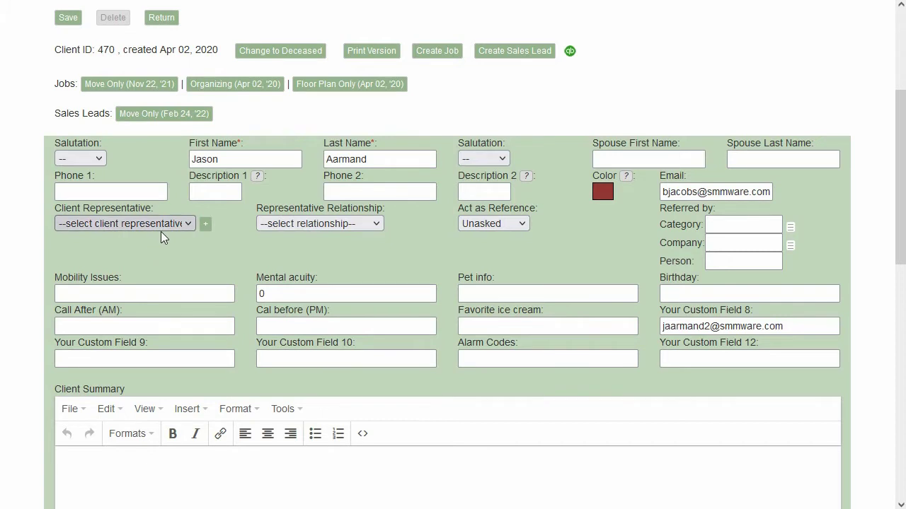
click(157, 226)
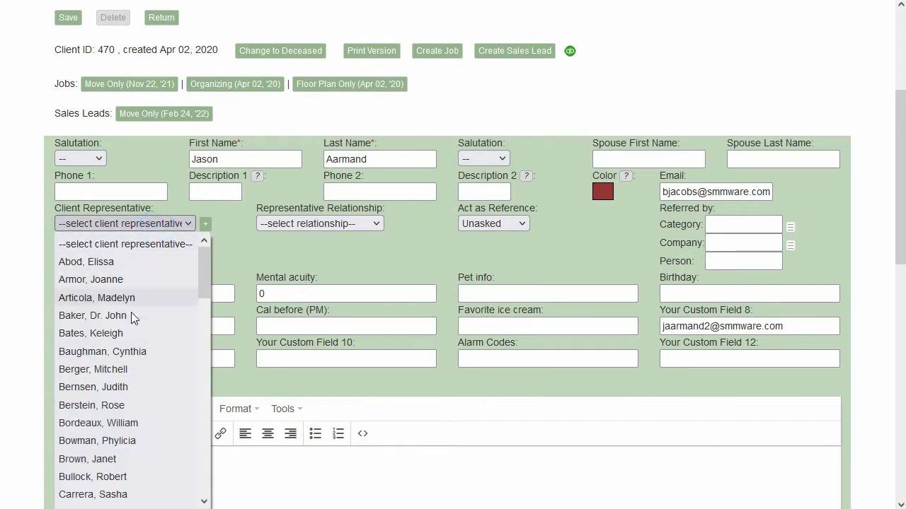
click(247, 253)
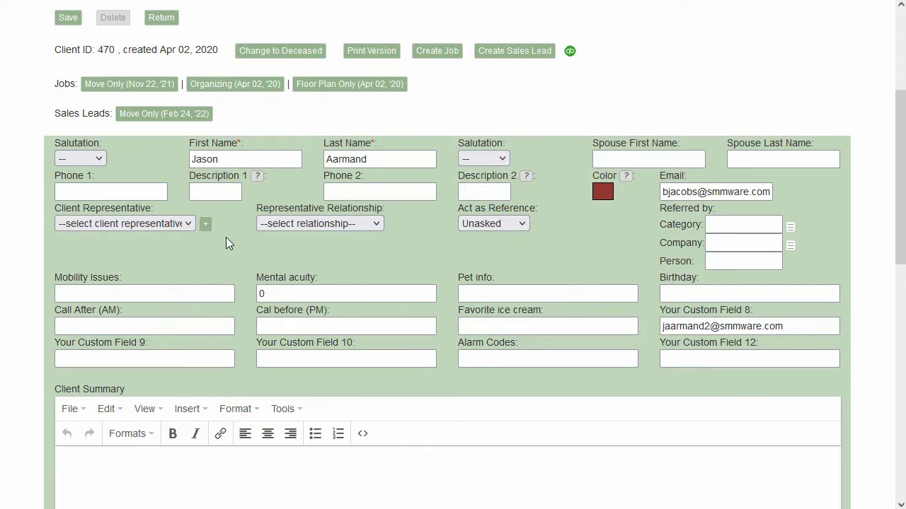
click(206, 225)
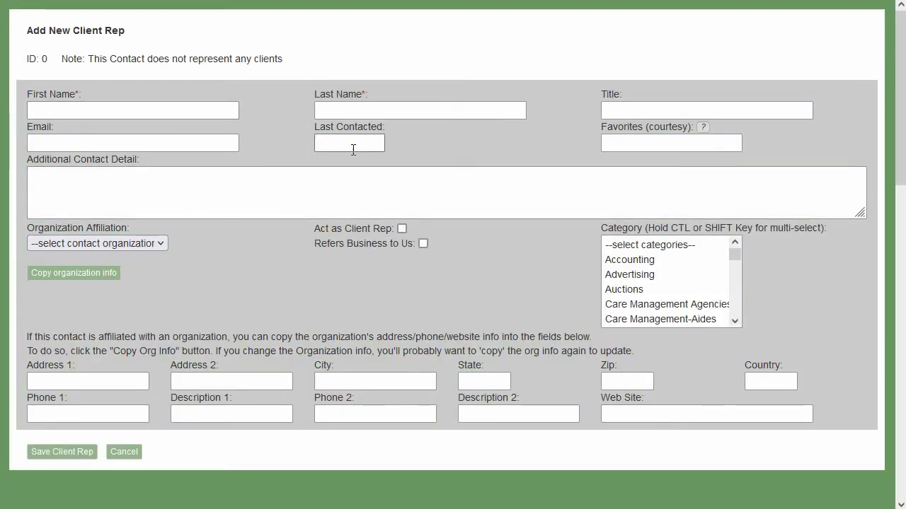
click(124, 452)
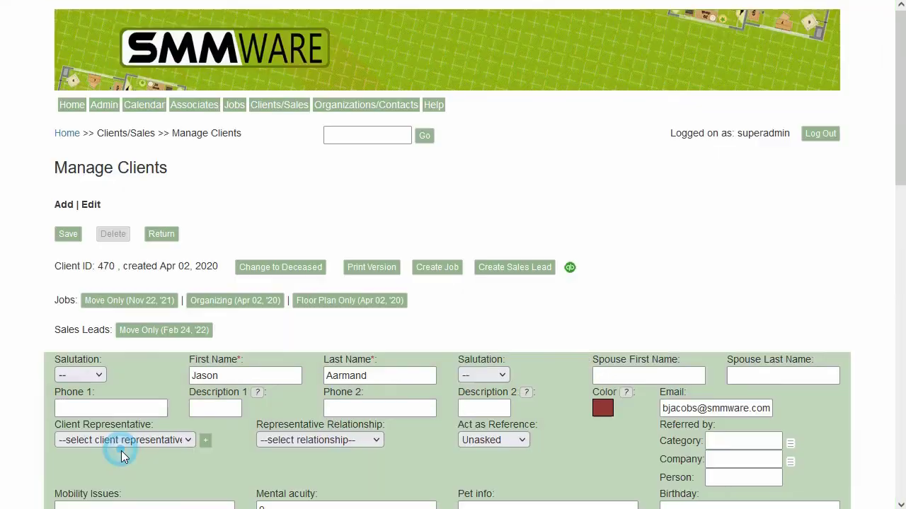
Review the options for Representative Relationship and Act as Reference without changing either one
scroll(302, 285, down, 2)
click(291, 295)
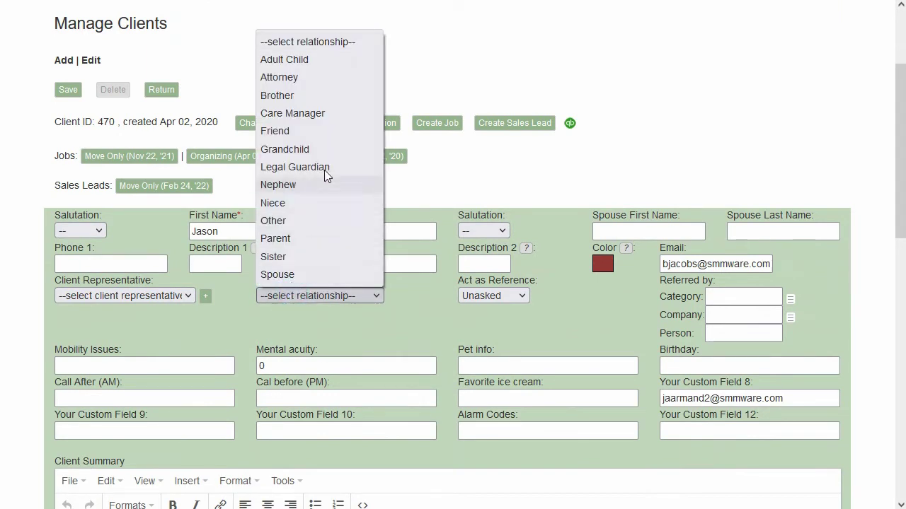
click(440, 198)
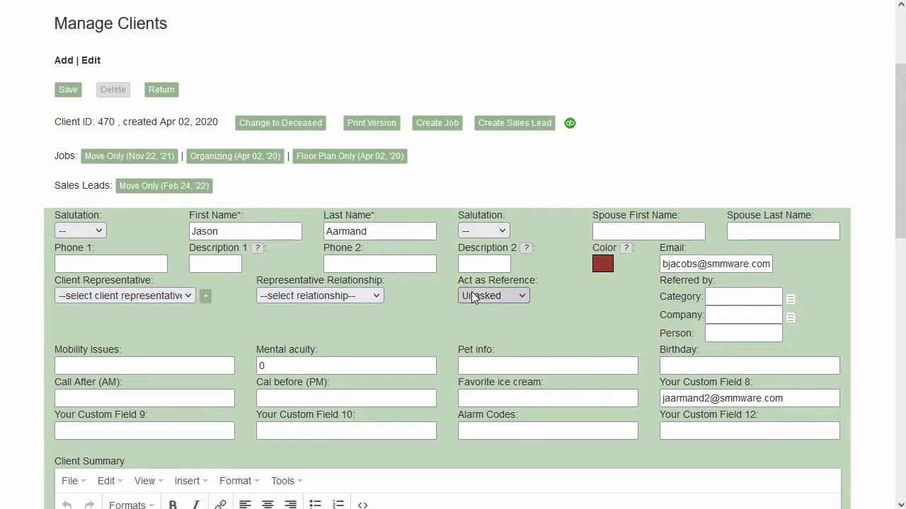
click(499, 295)
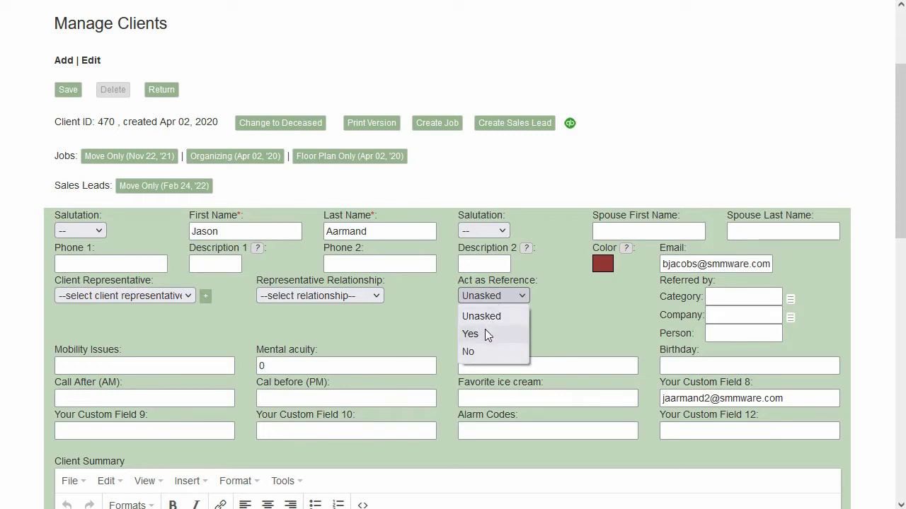
click(592, 300)
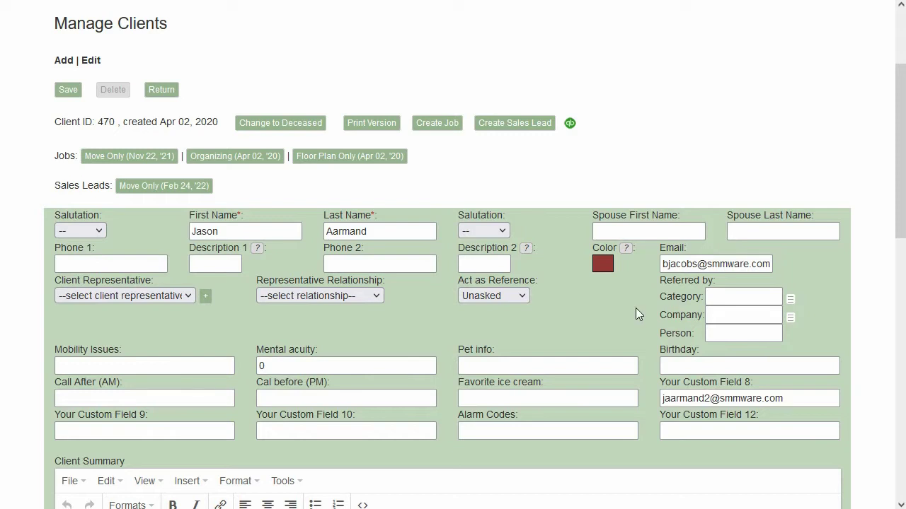
Examine the Category and Person referral fields and the custom fields, starting with Mobility Issues
drag(660, 297, 707, 298)
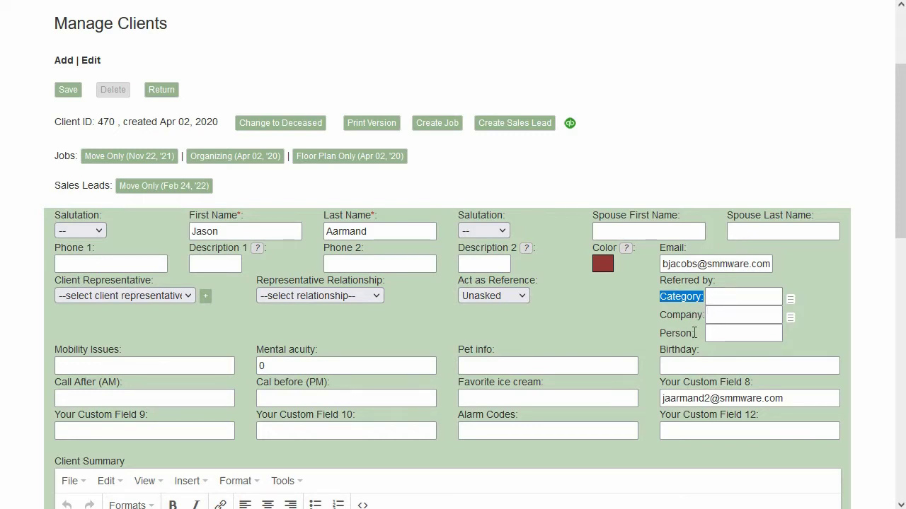
drag(694, 332, 659, 332)
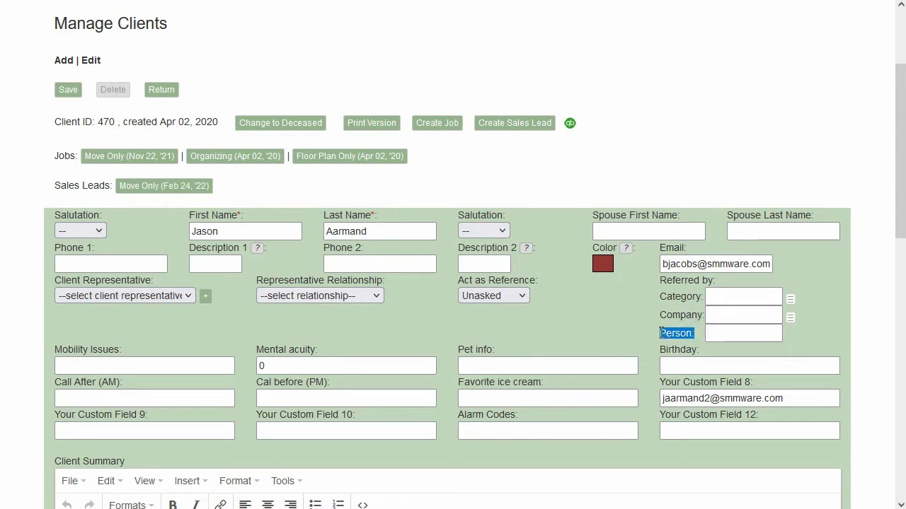
click(605, 312)
scroll(605, 311, down, 2)
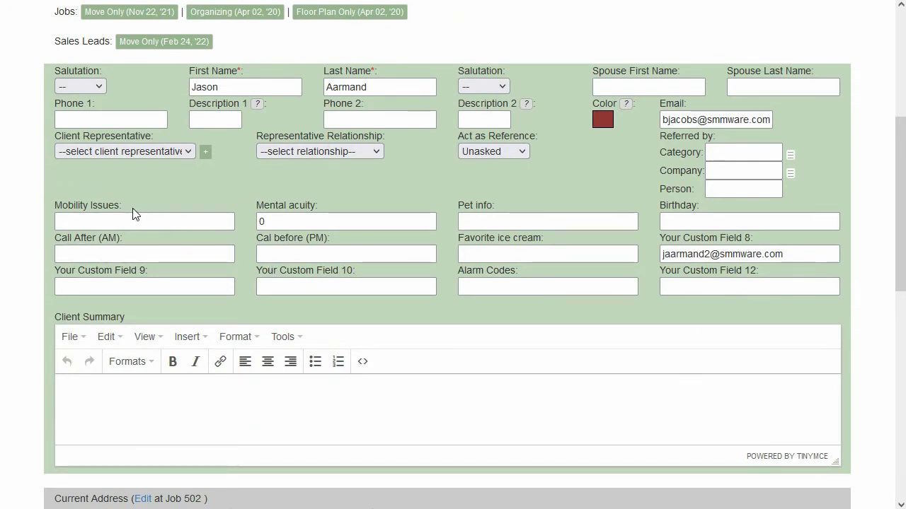
drag(126, 206, 59, 201)
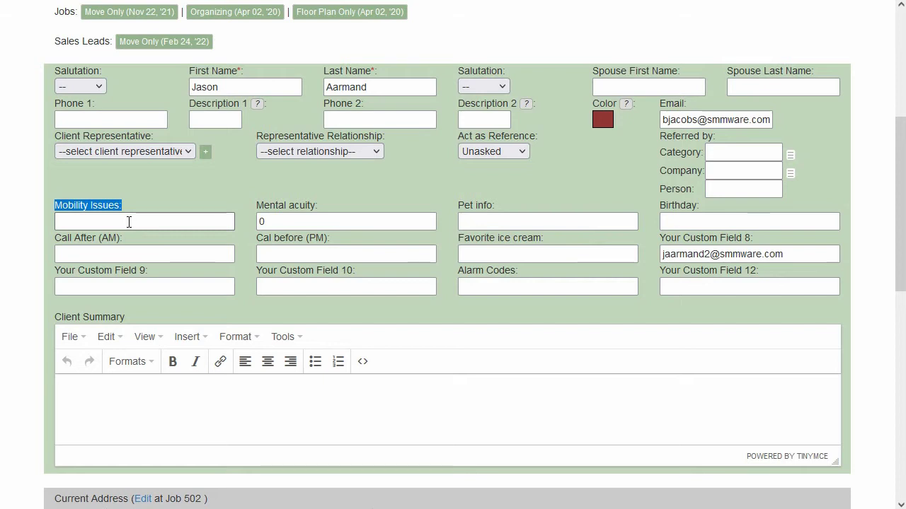
scroll(252, 208, down, 4)
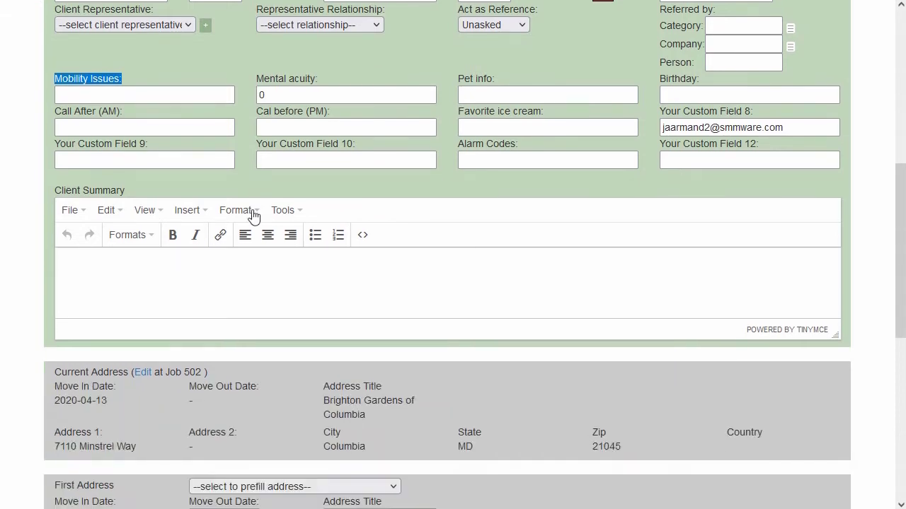
Prefill the client's First Address with Friends House and enter the apartment number in Address 2
scroll(252, 210, down, 1)
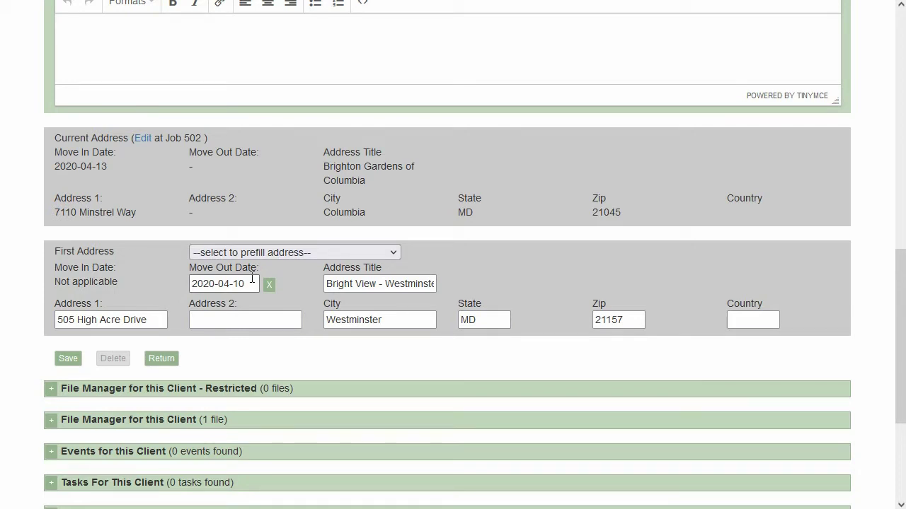
click(266, 253)
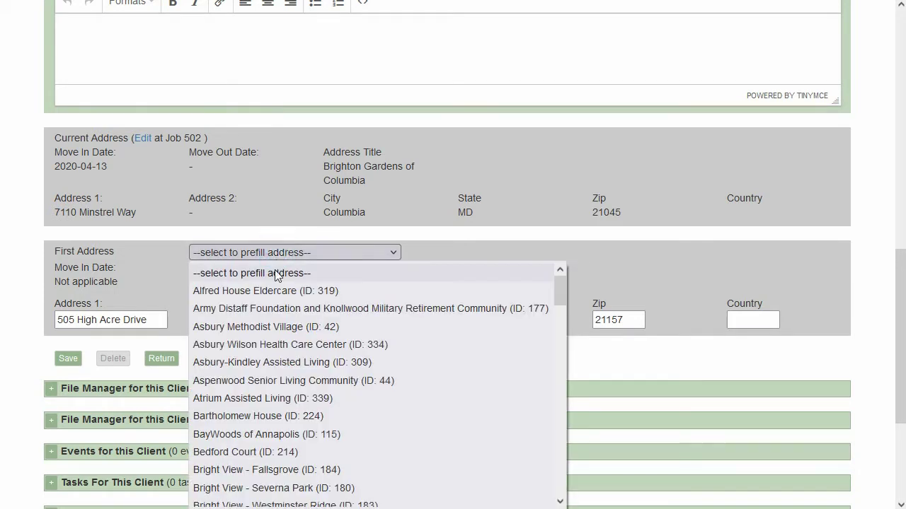
scroll(275, 382, down, 5)
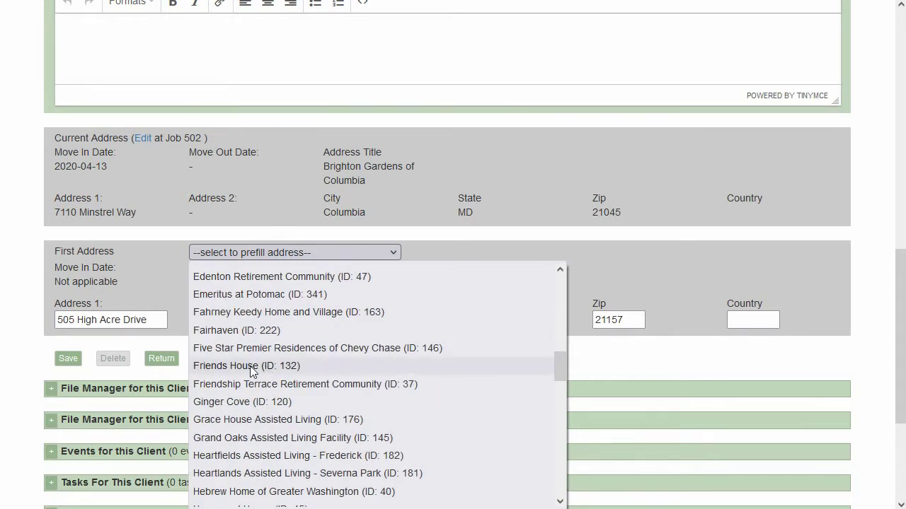
click(254, 367)
click(230, 322)
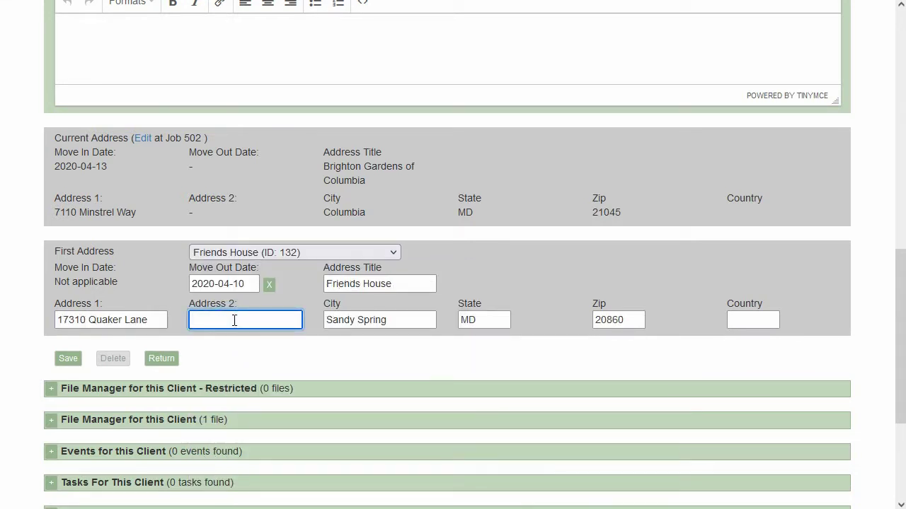
text(Apt 403)
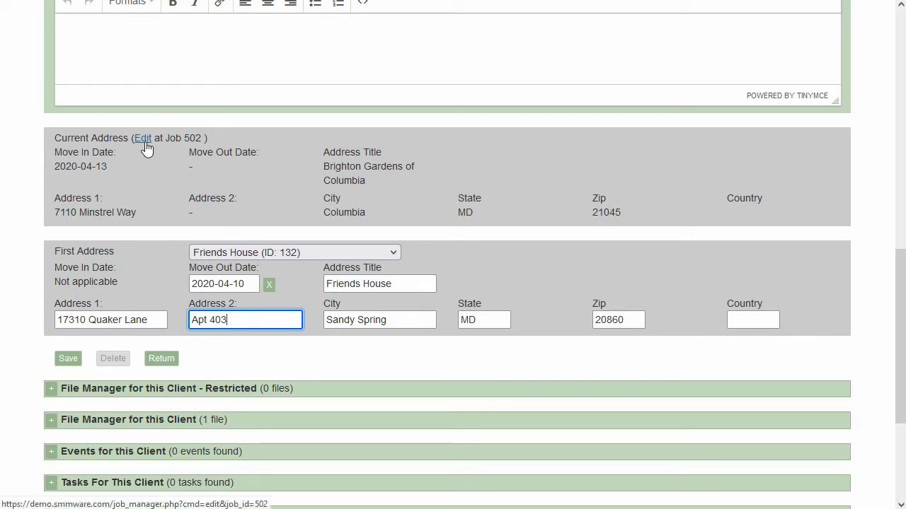
Examine the regular and restricted File Manager sections of the client record
scroll(31, 235, down, 3)
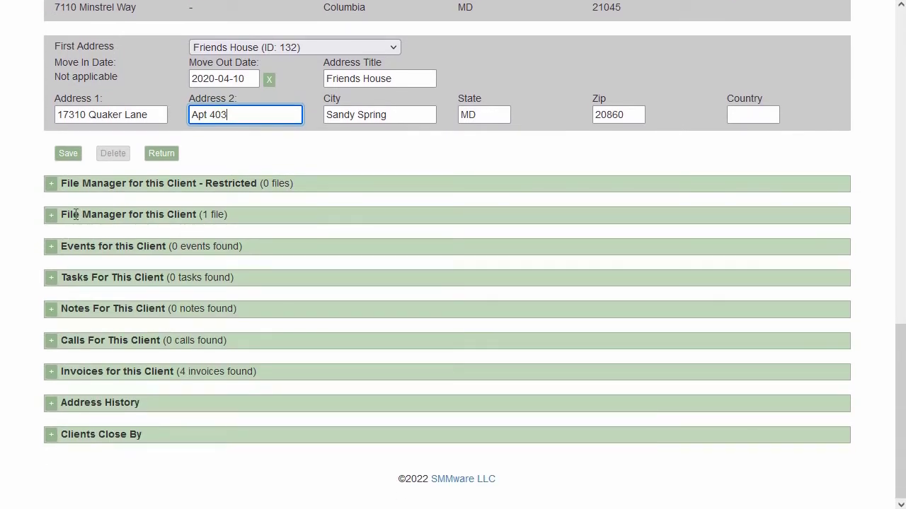
drag(73, 217, 133, 216)
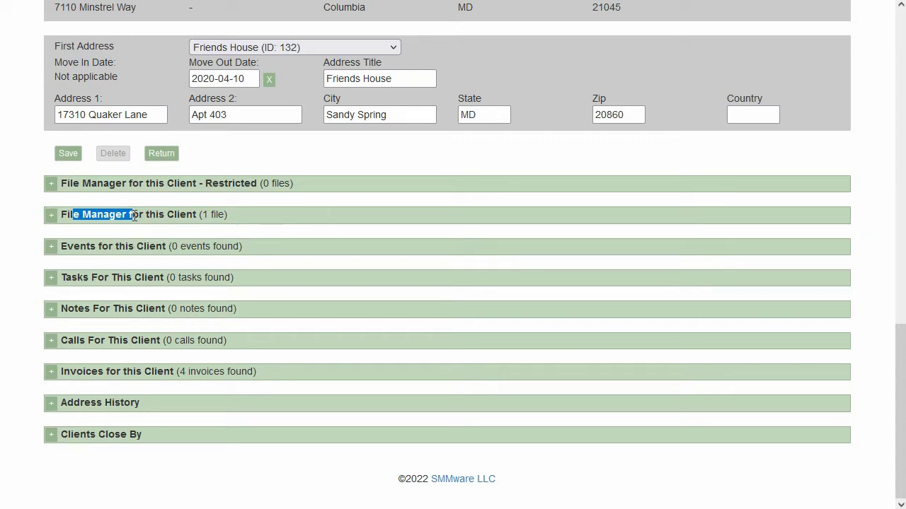
drag(103, 185, 150, 188)
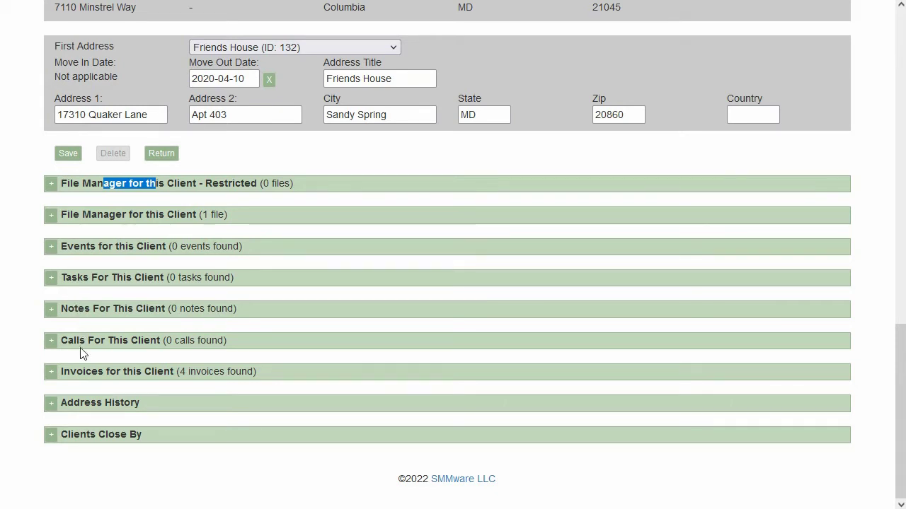
Expand the Address History, examine the entry noted as Original, and collapse the section again
click(99, 403)
scroll(633, 289, down, 3)
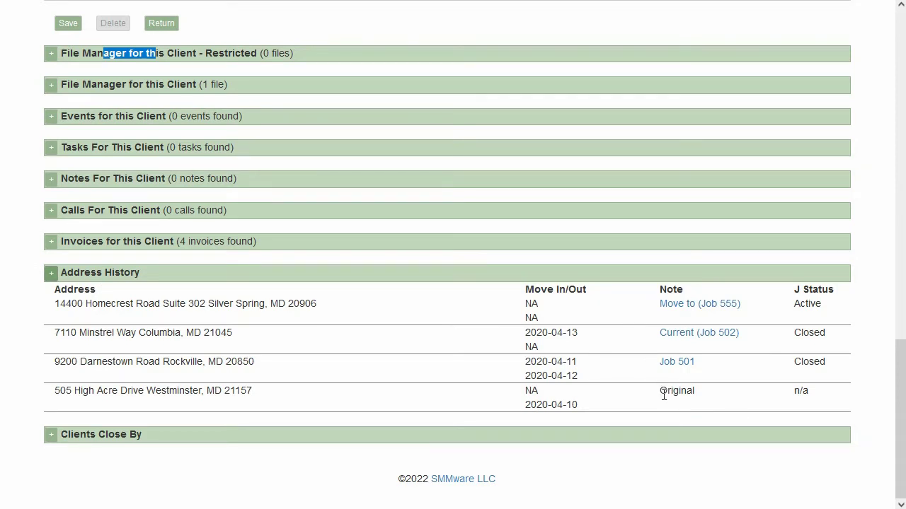
drag(663, 395, 695, 398)
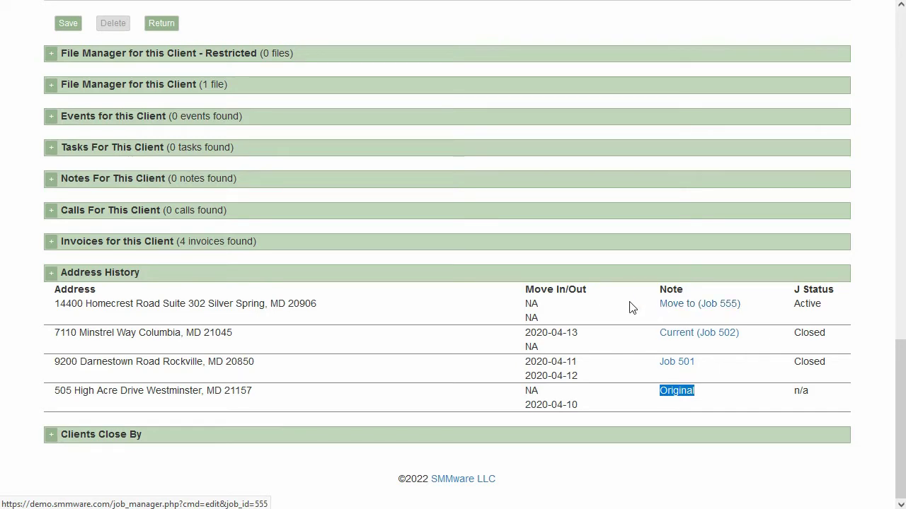
click(47, 273)
Open the client's Move Only job dated Nov 22, '21
scroll(153, 256, up, 6)
scroll(154, 253, up, 5)
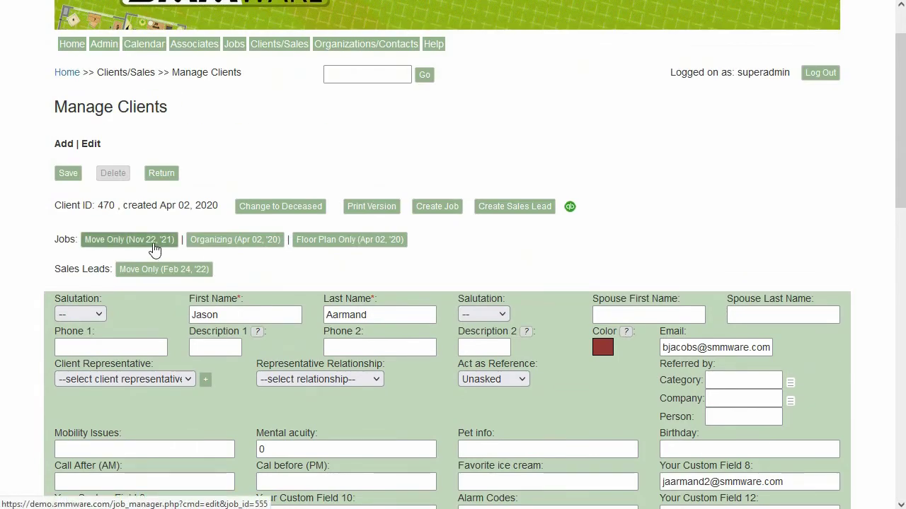
click(155, 251)
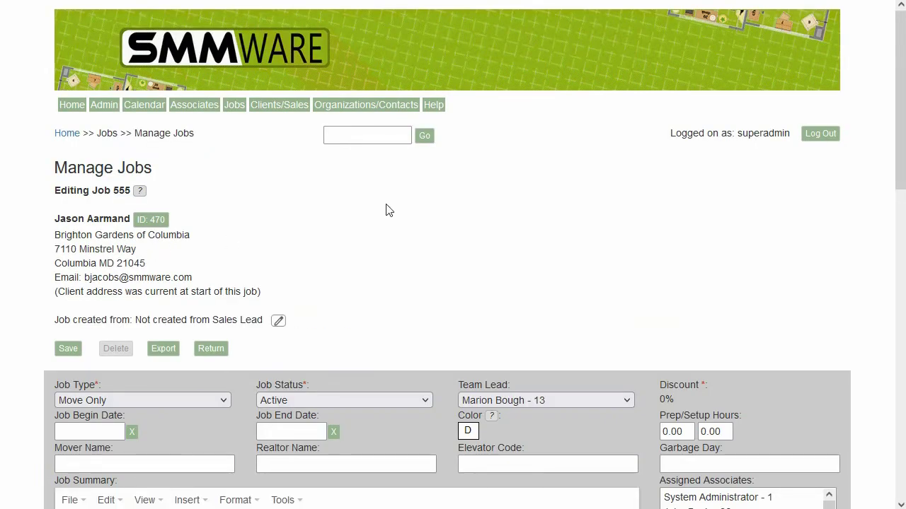
Examine the available Job Type and Job Status options for the job
scroll(387, 209, down, 3)
click(217, 187)
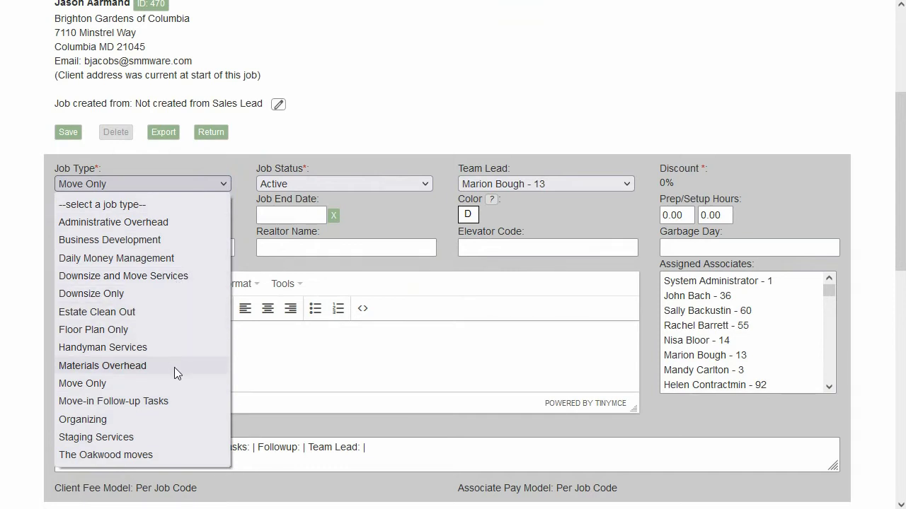
click(365, 126)
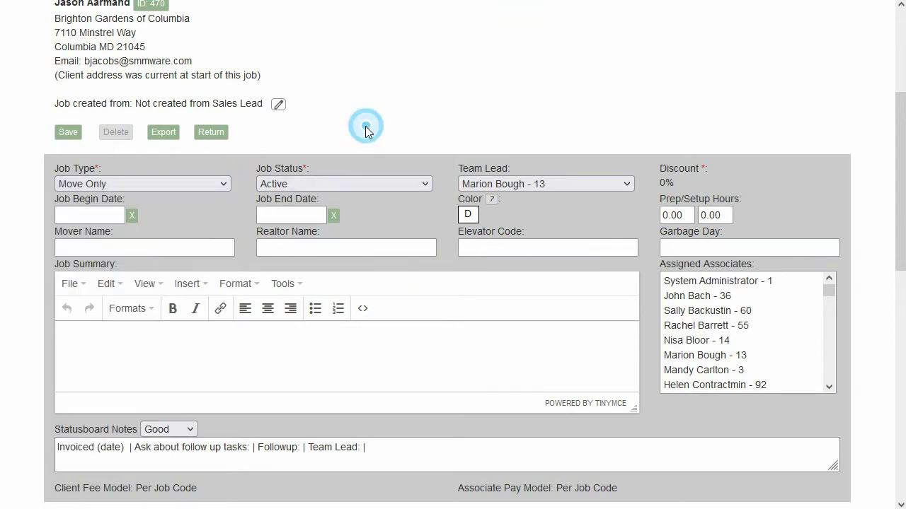
click(332, 181)
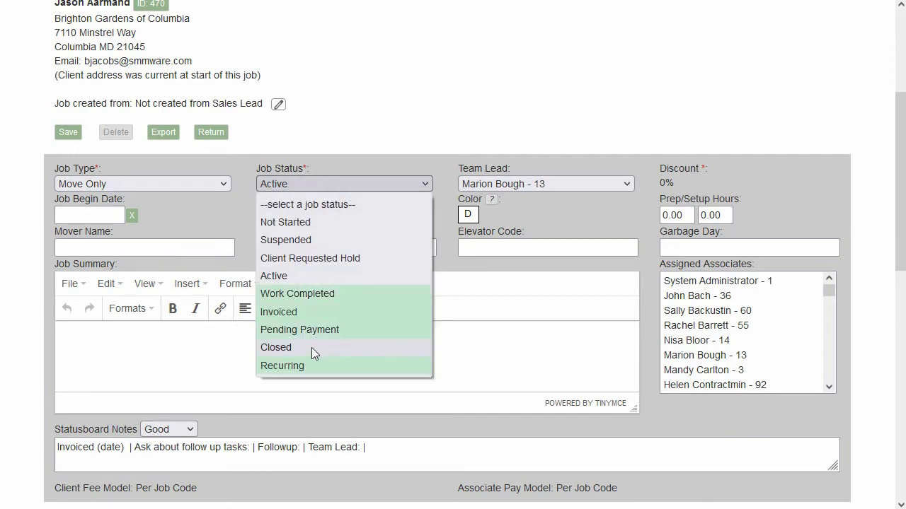
click(361, 140)
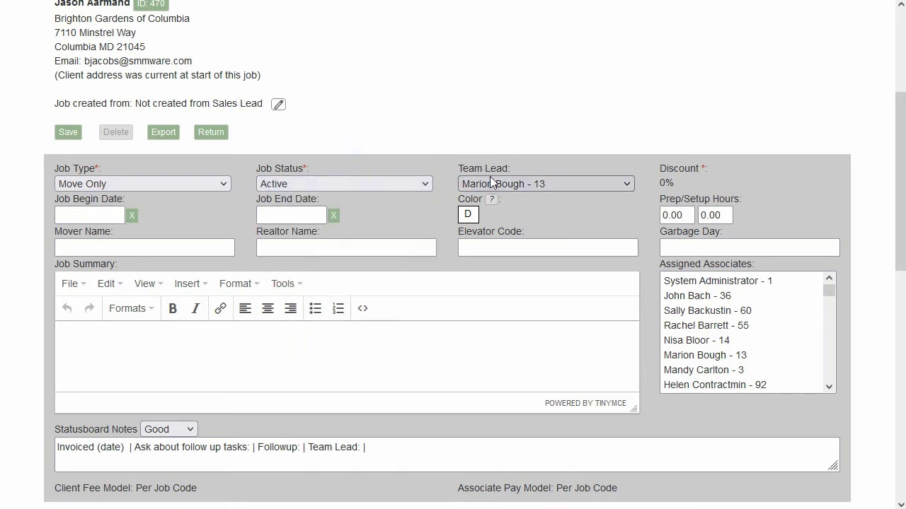
Examine the job's Statusboard Notes template and the prefill choices for the New Address in Moving Information
scroll(492, 182, down, 3)
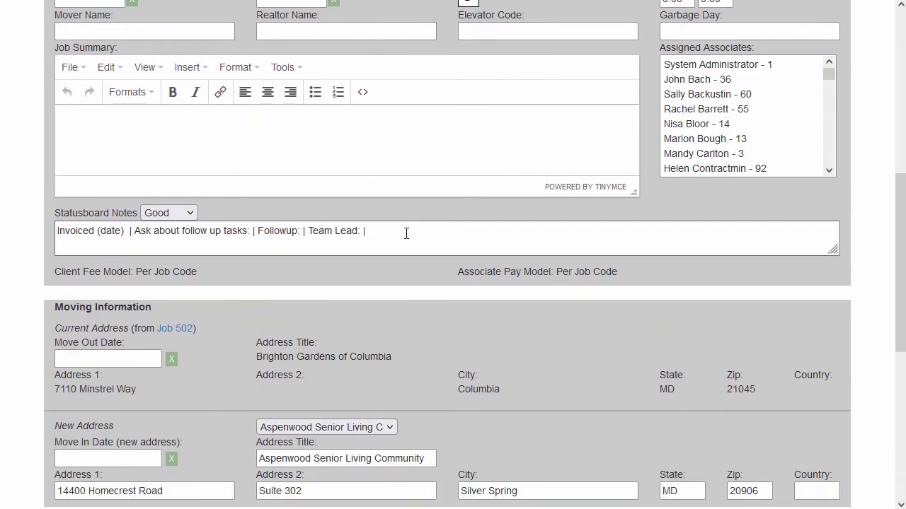
drag(406, 233, 58, 237)
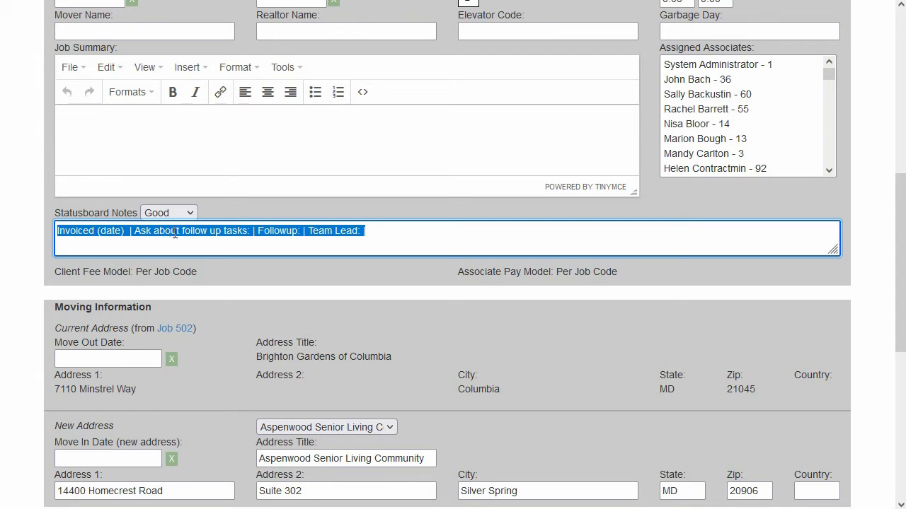
scroll(174, 232, down, 1)
scroll(176, 238, down, 1)
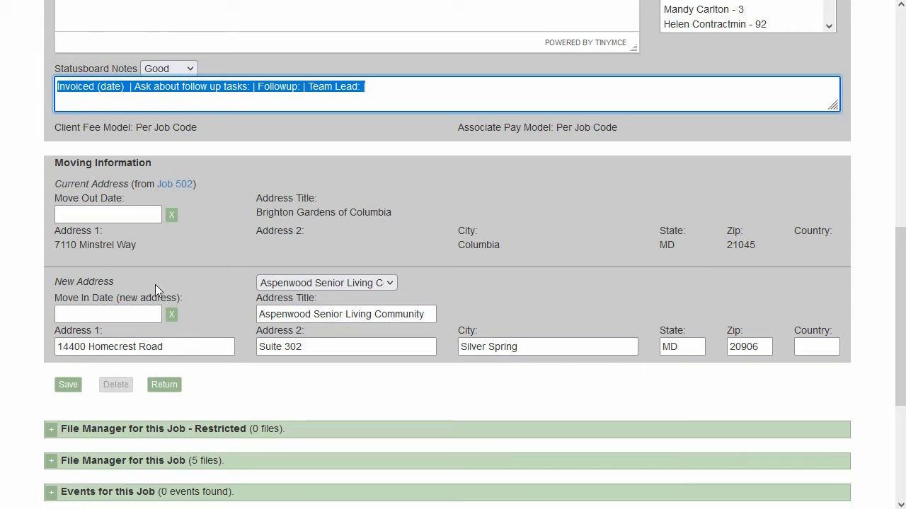
click(300, 283)
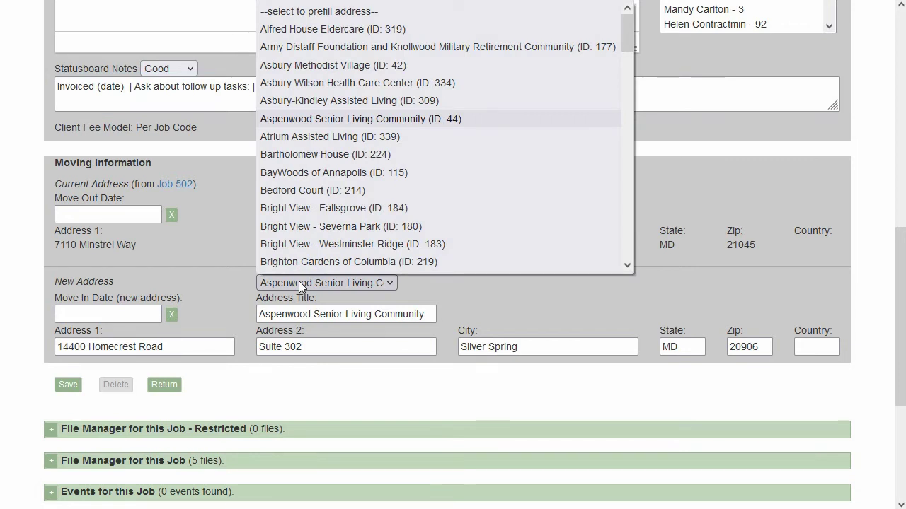
click(221, 258)
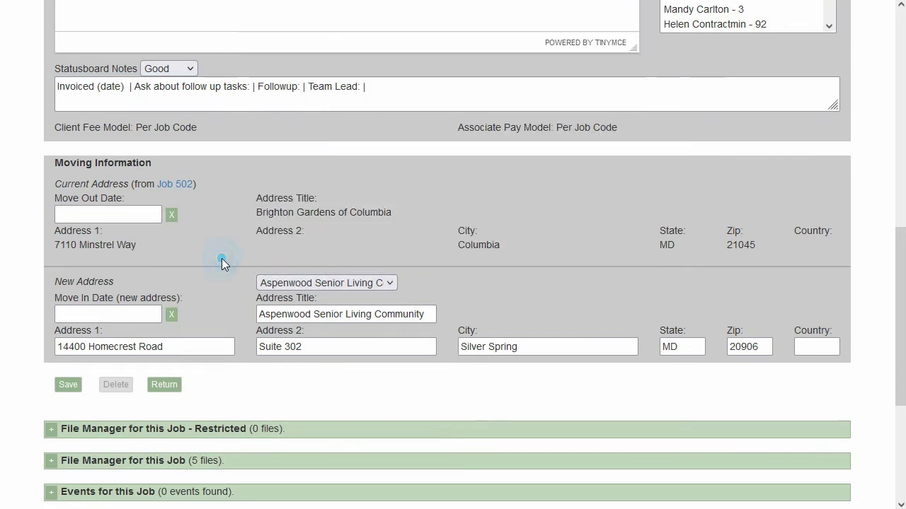
Look over the job's collapsed sections, from the restricted File Manager to the History of Team Leads
scroll(219, 261, down, 2)
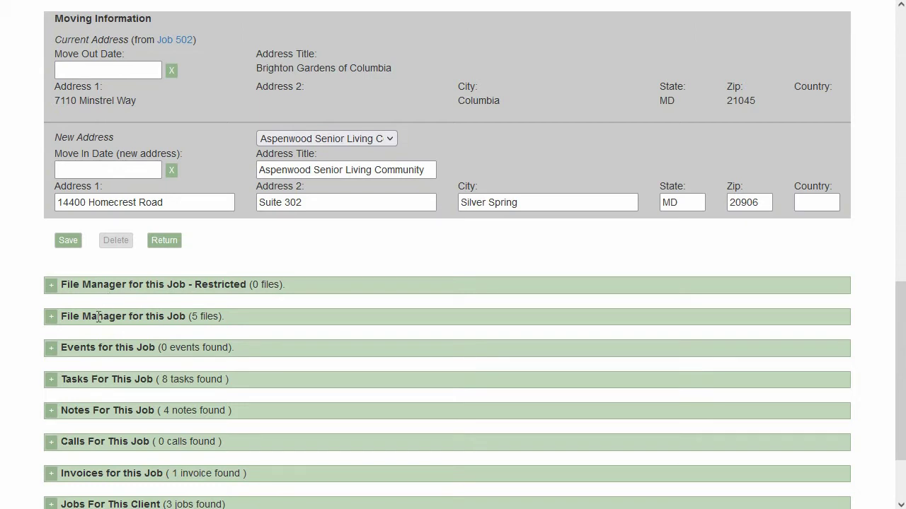
scroll(102, 317, down, 2)
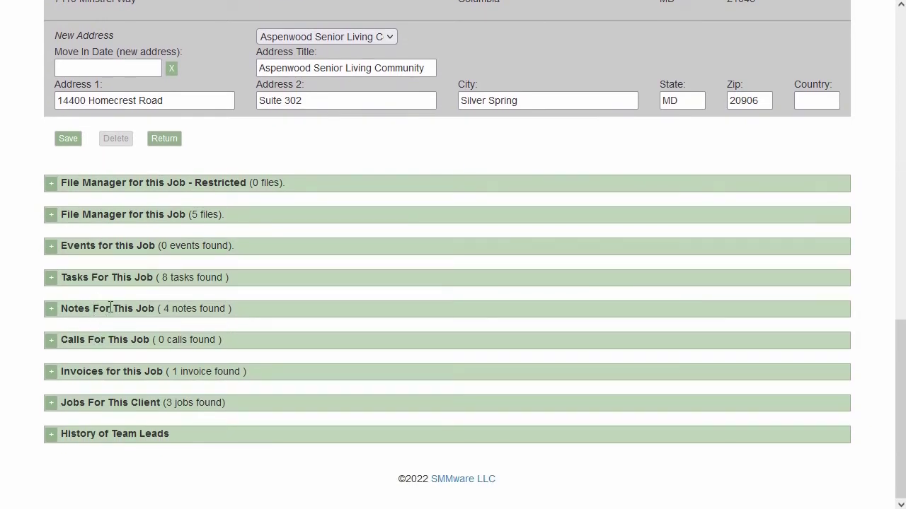
scroll(108, 256, up, 6)
scroll(107, 256, up, 5)
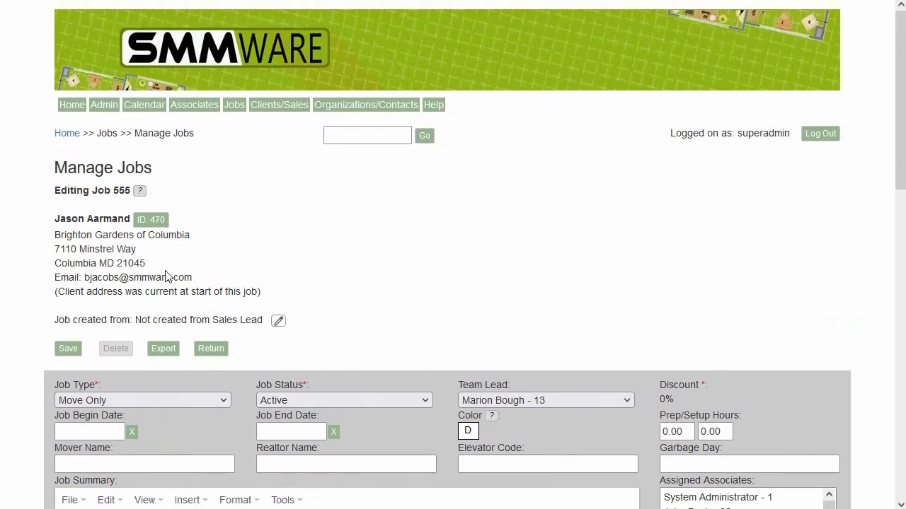
Return to the Manage Jobs list and examine the Job Status filter options
click(208, 349)
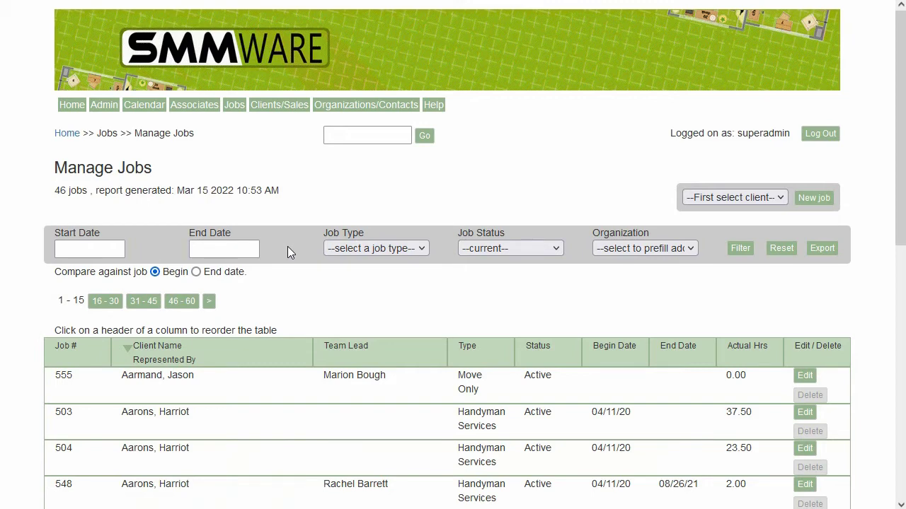
click(487, 246)
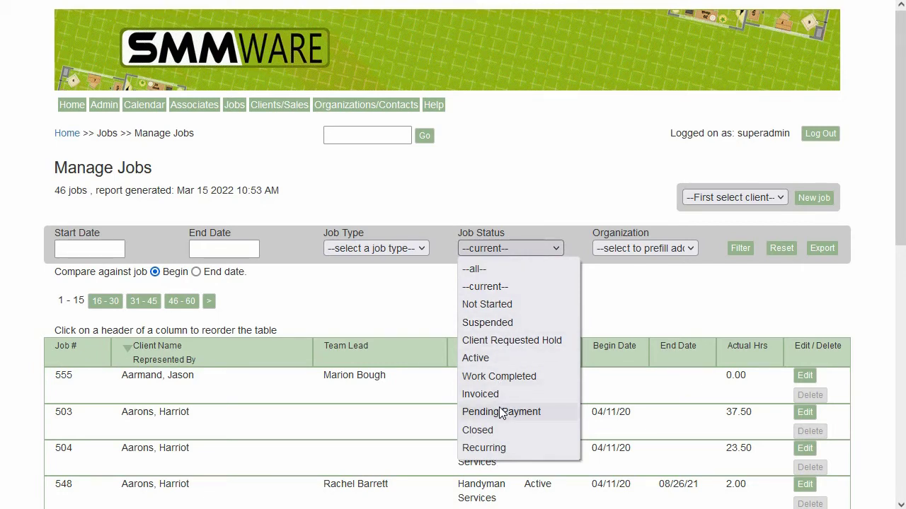
click(350, 305)
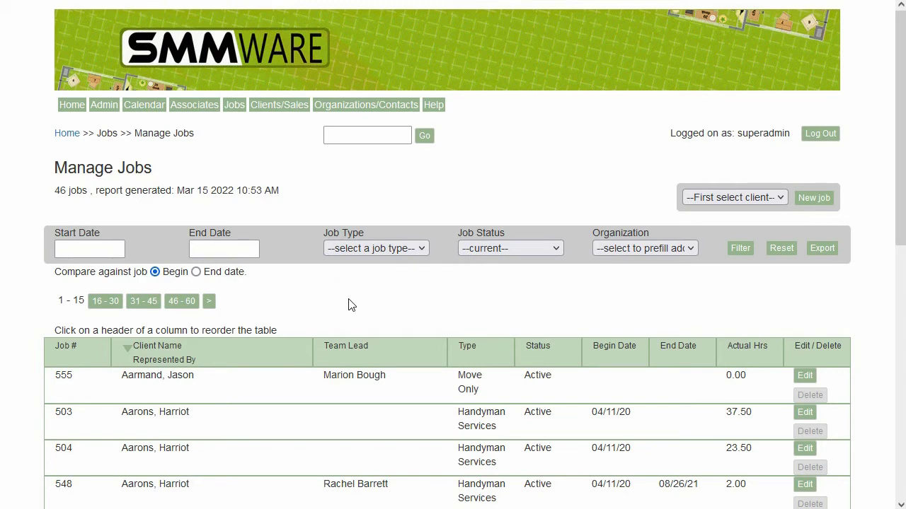
Start a new job for the fourth client in the client list
click(708, 201)
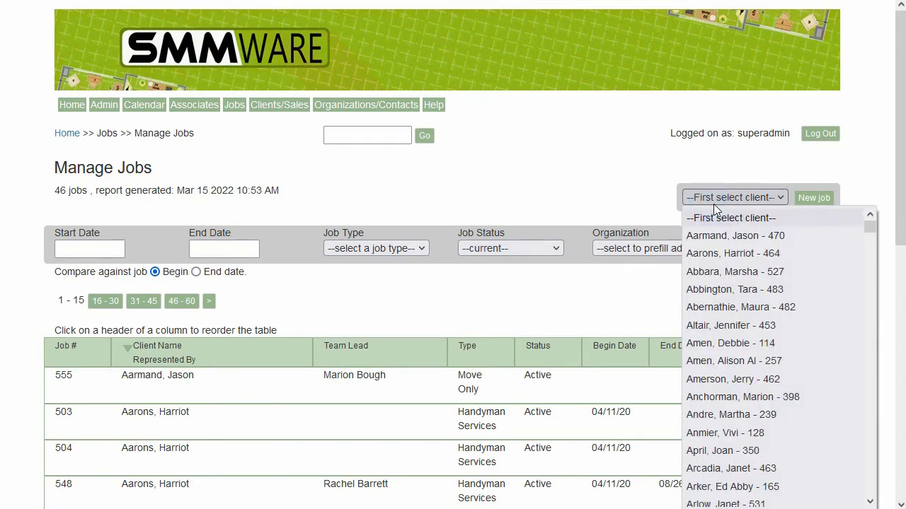
click(716, 290)
click(814, 198)
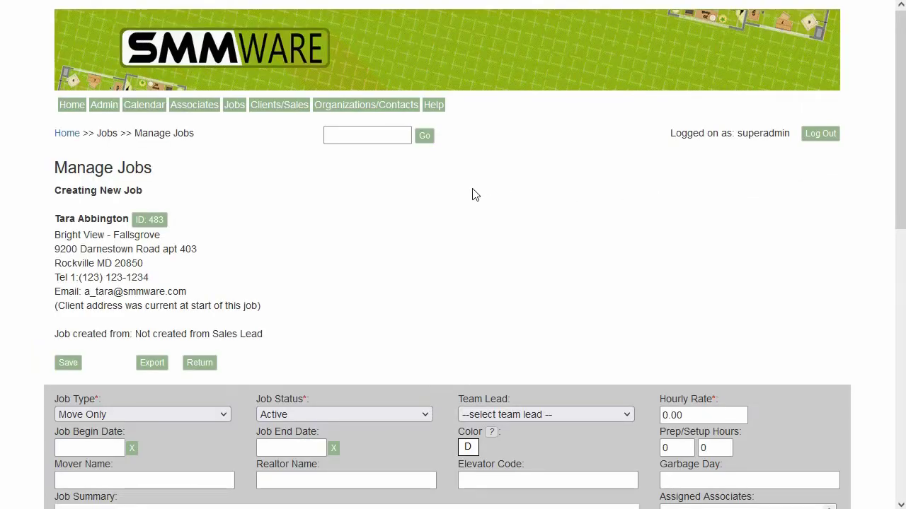
Examine the new job's fields and the options for its Client Fee Model and Associate Pay Model
scroll(475, 195, down, 3)
scroll(473, 196, down, 1)
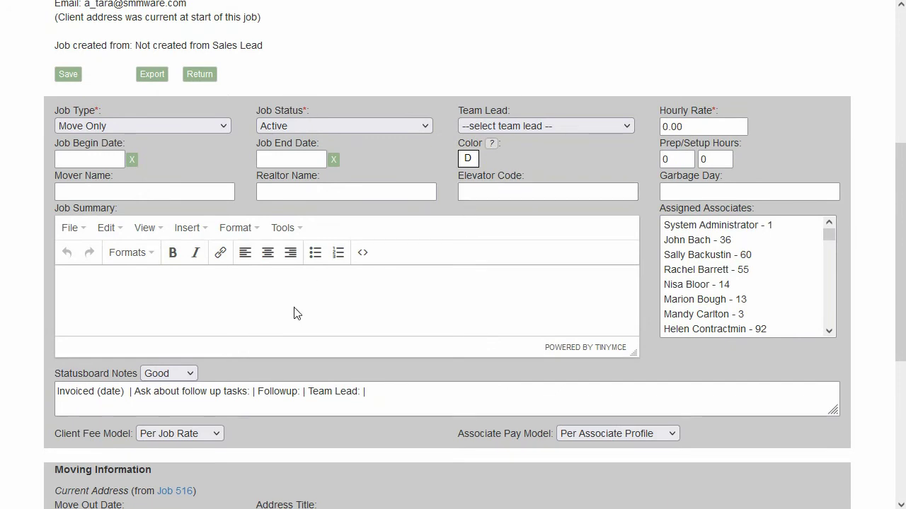
scroll(298, 313, down, 1)
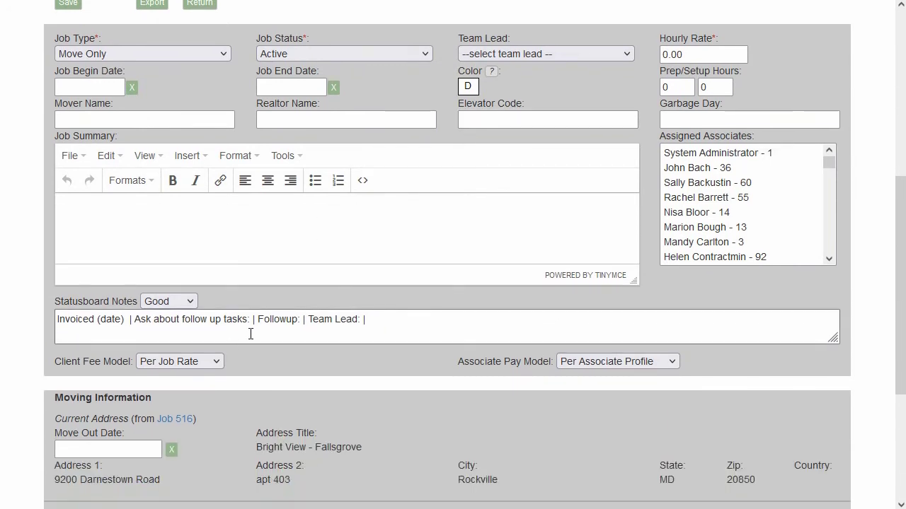
click(209, 362)
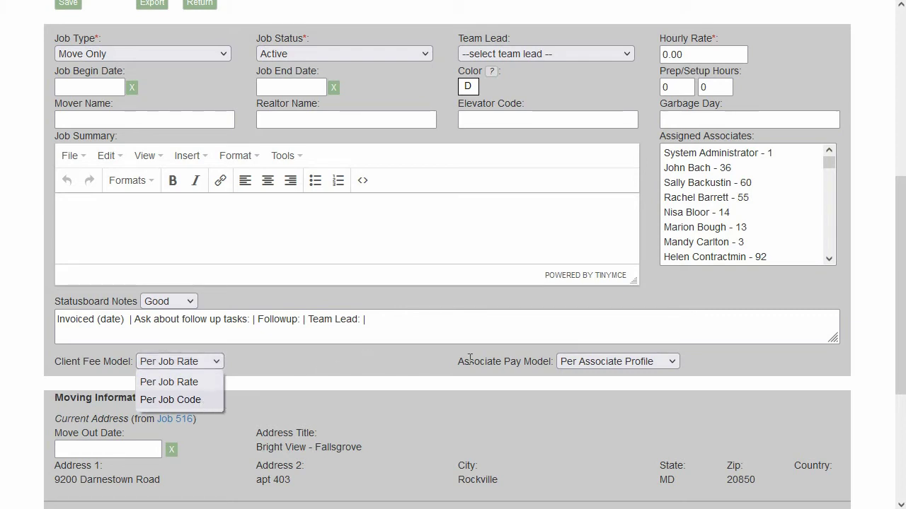
click(578, 364)
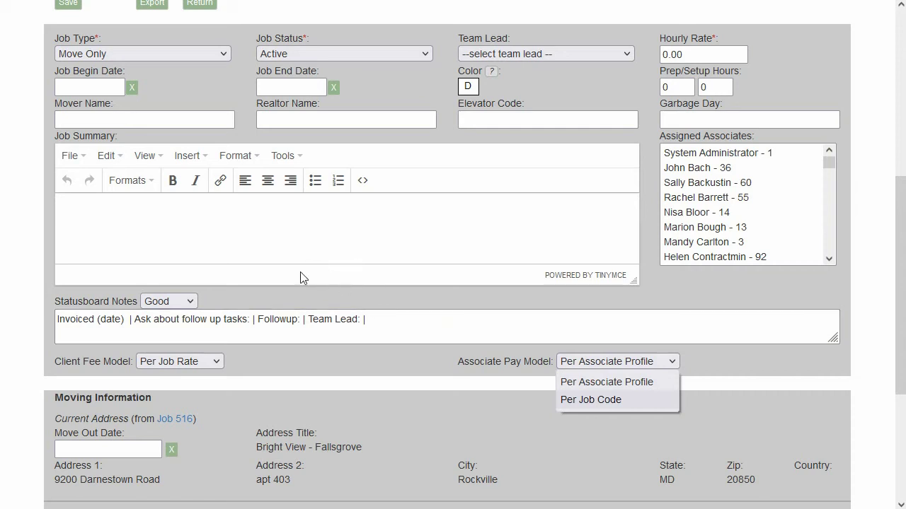
Open the Clients/Sales Leads/Jobs settings and examine the default fee and payment models and the job type rates
scroll(249, 250, up, 5)
click(104, 106)
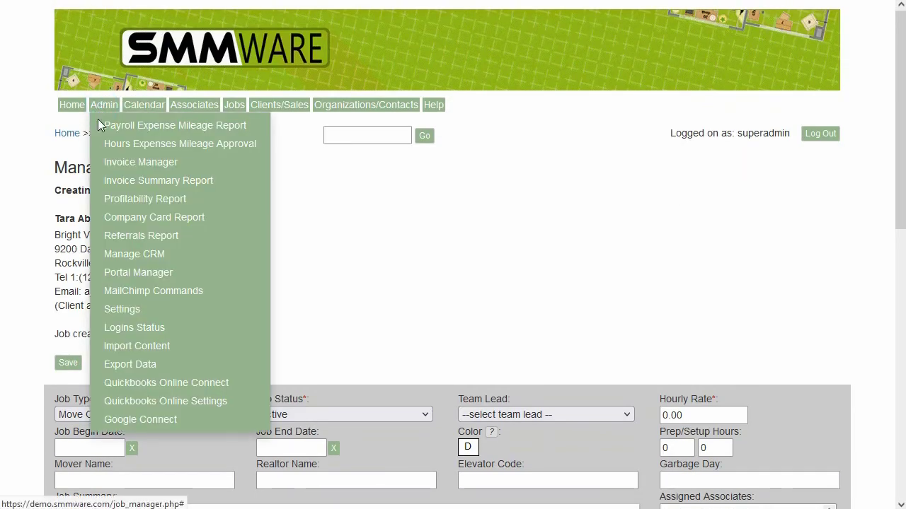
click(170, 307)
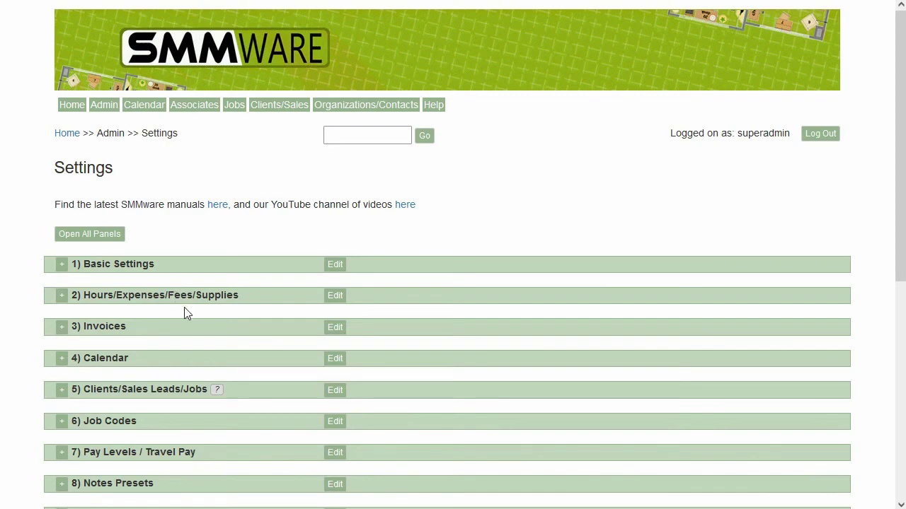
click(335, 392)
scroll(317, 227, down, 2)
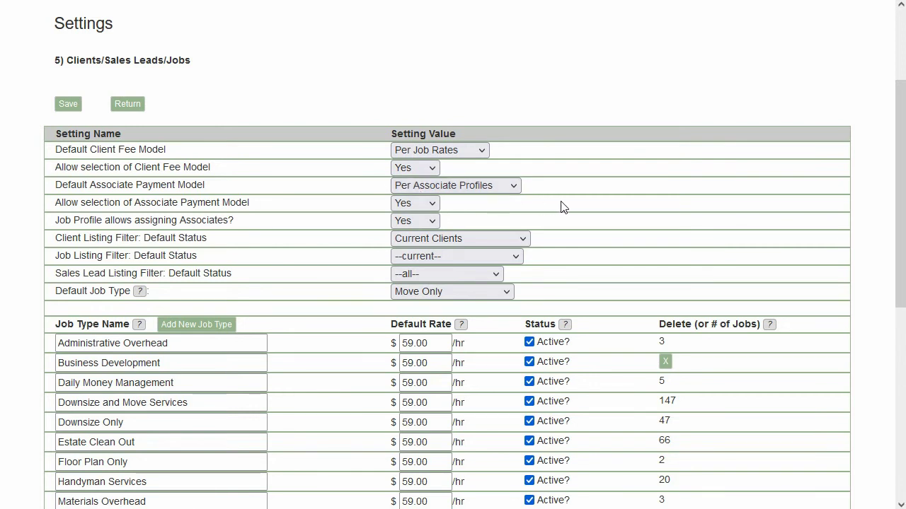
scroll(561, 207, down, 2)
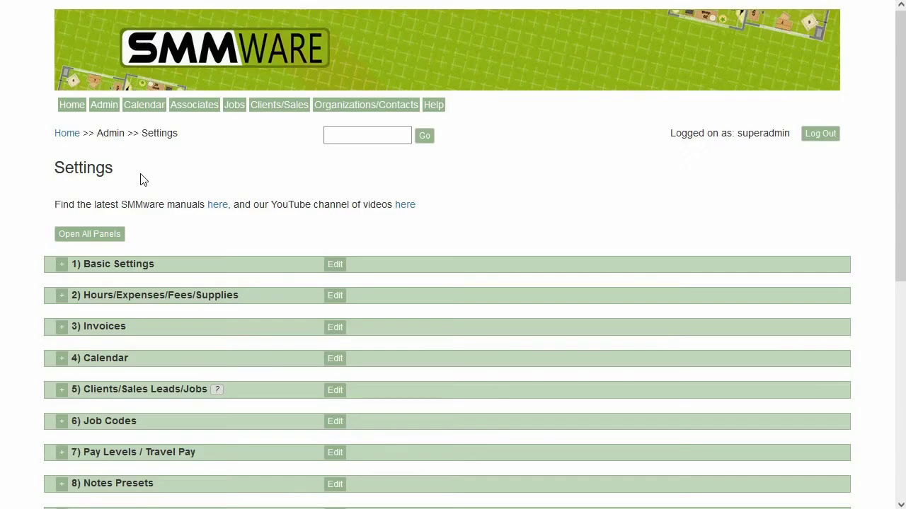
Open the Job Codes settings and examine the job code levels and the De-Cluttering - Associate code
scroll(141, 179, down, 3)
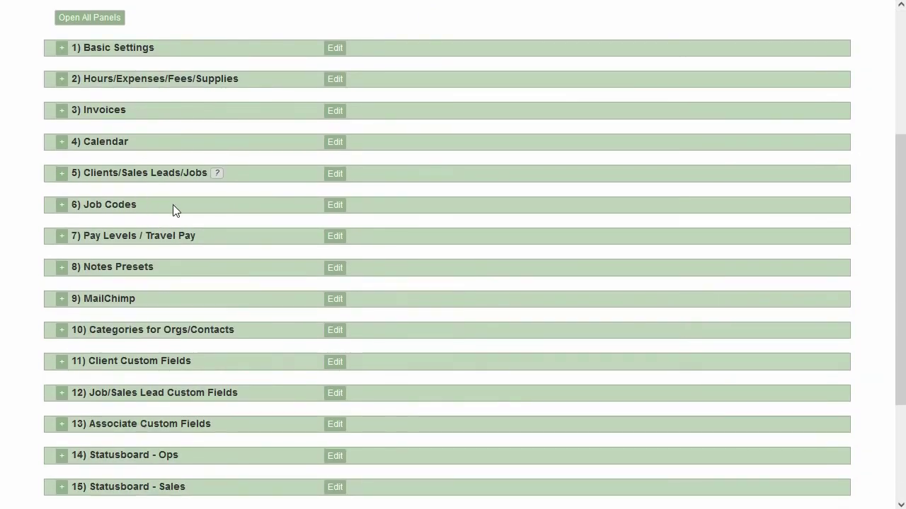
click(334, 207)
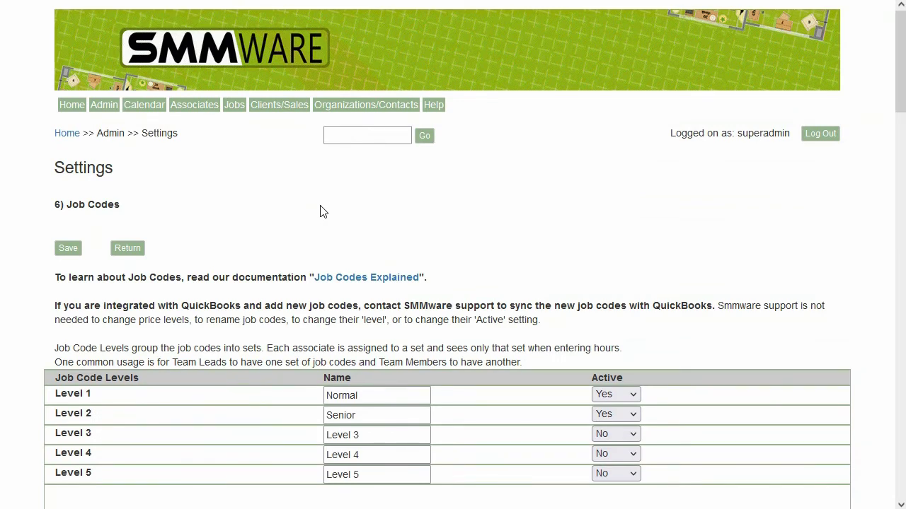
scroll(314, 205, down, 2)
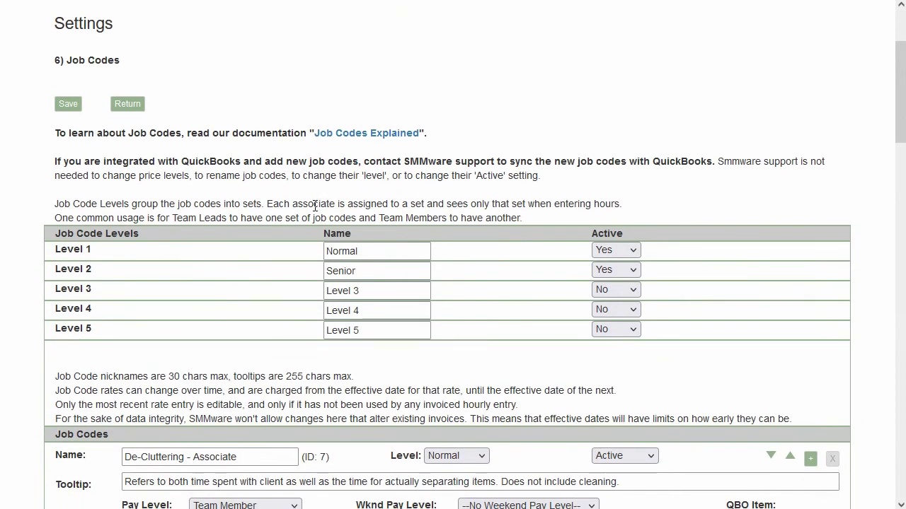
scroll(315, 205, down, 1)
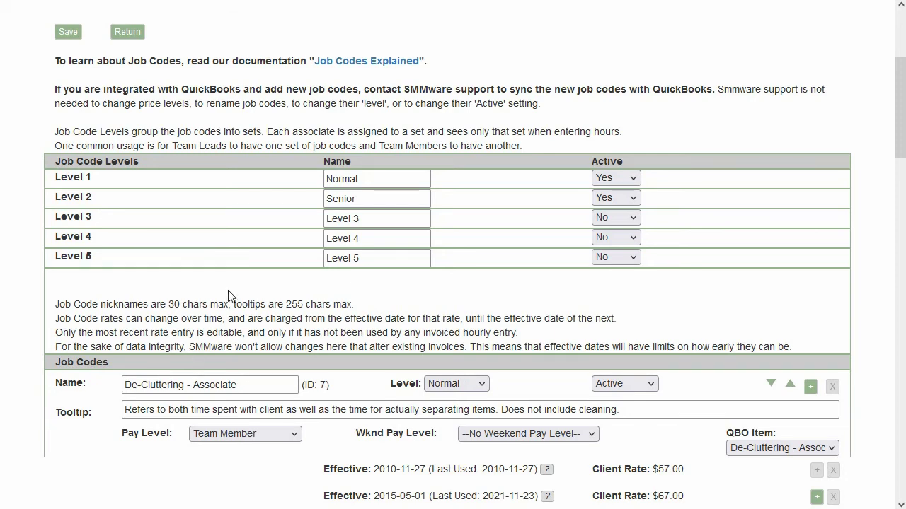
scroll(228, 296, down, 4)
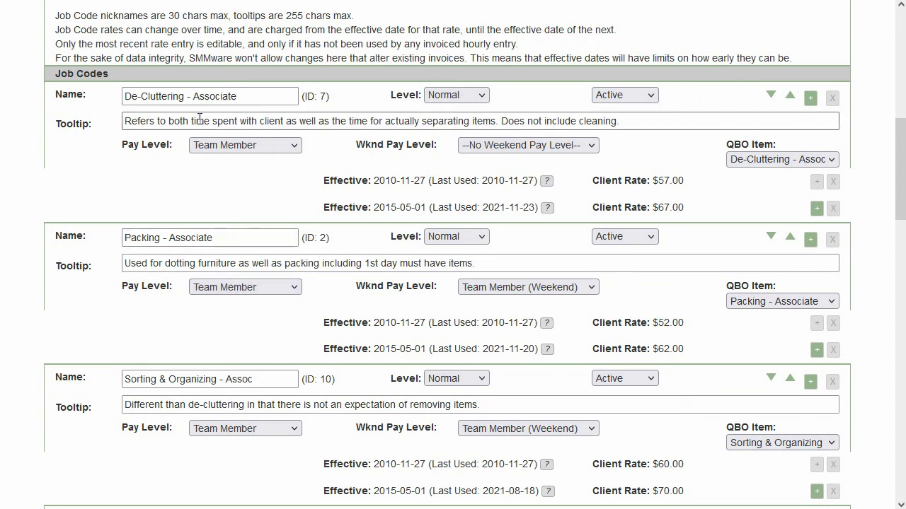
drag(242, 97, 125, 97)
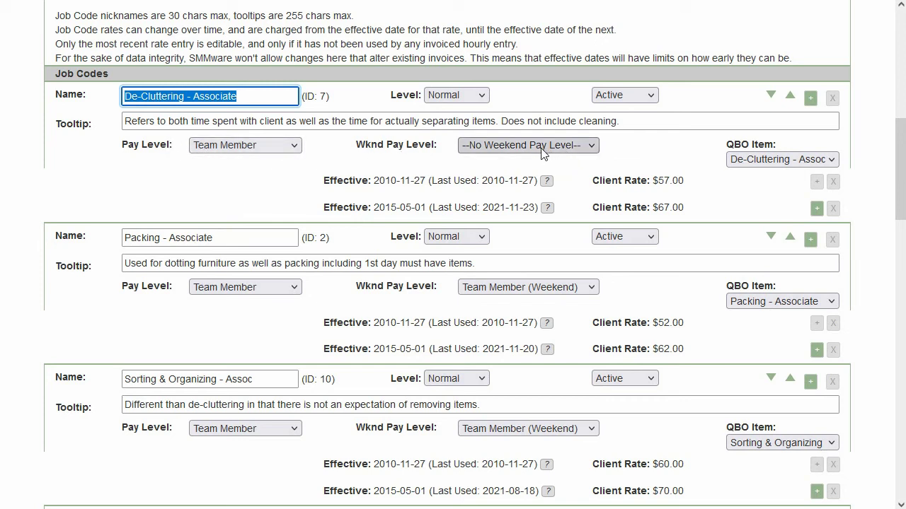
Review the remaining job codes through Unpacking - Senior and return to the Settings overview
scroll(376, 184, down, 7)
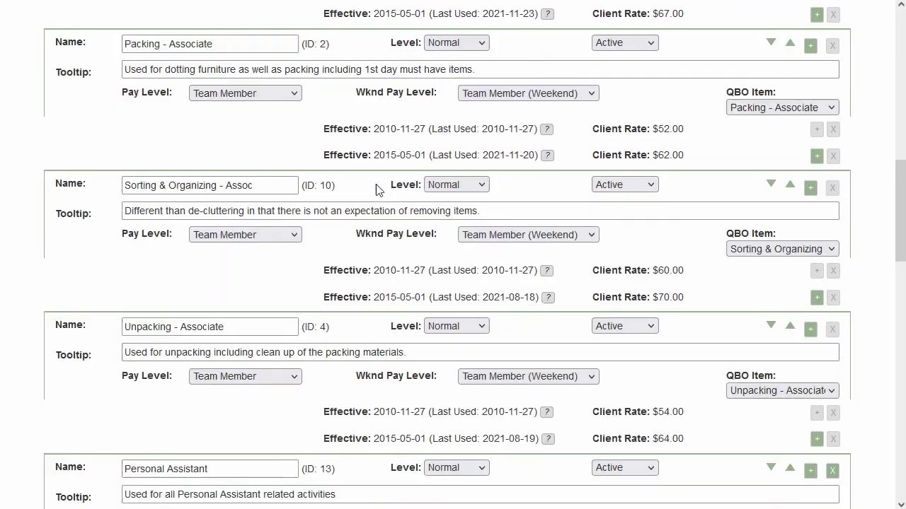
scroll(381, 185, down, 9)
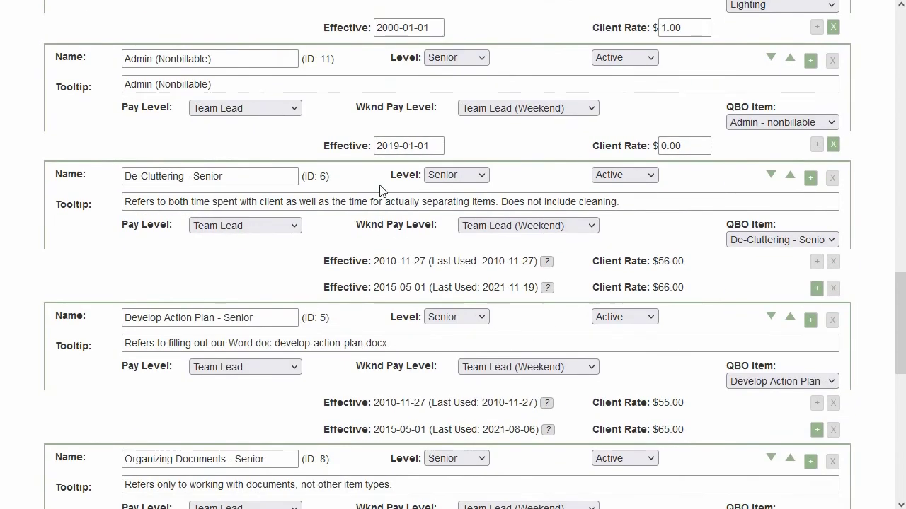
scroll(384, 186, down, 2)
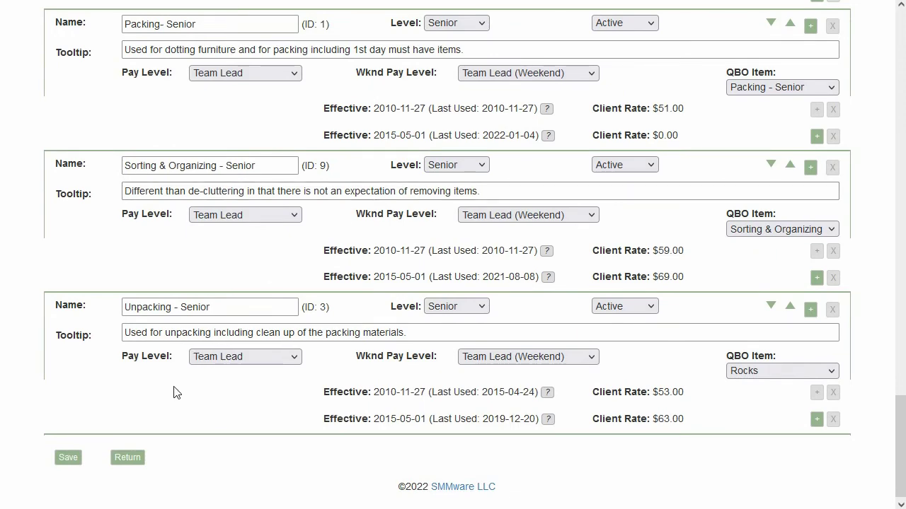
click(138, 459)
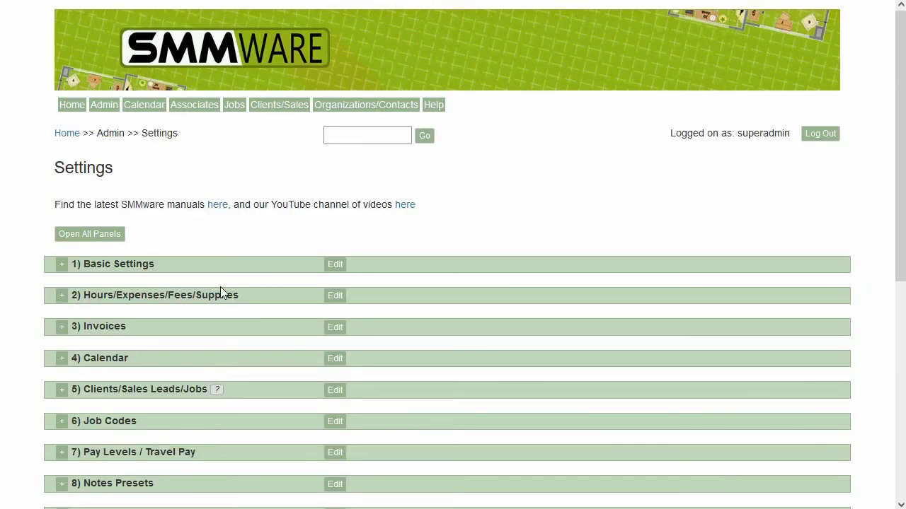
Open the Client Custom Fields settings, examine the row display options and the twelve field labels, and return to the Settings overview
scroll(220, 271, down, 5)
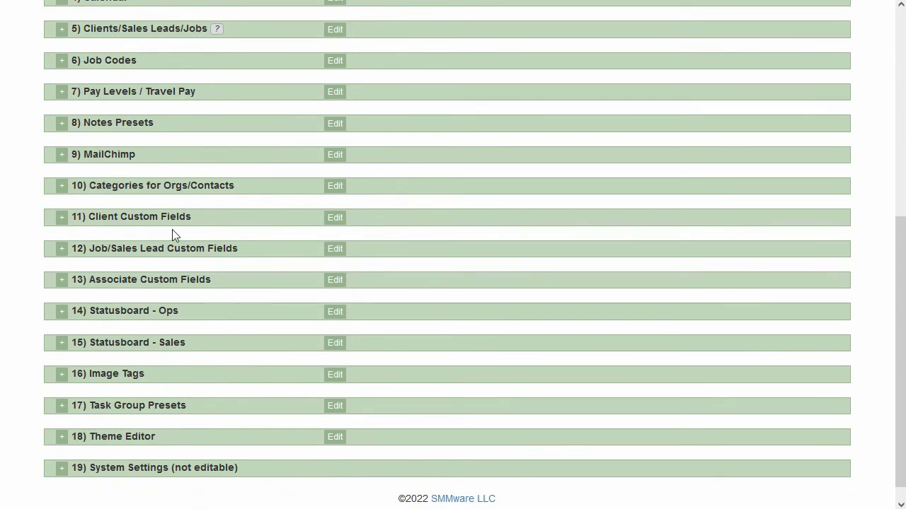
click(327, 219)
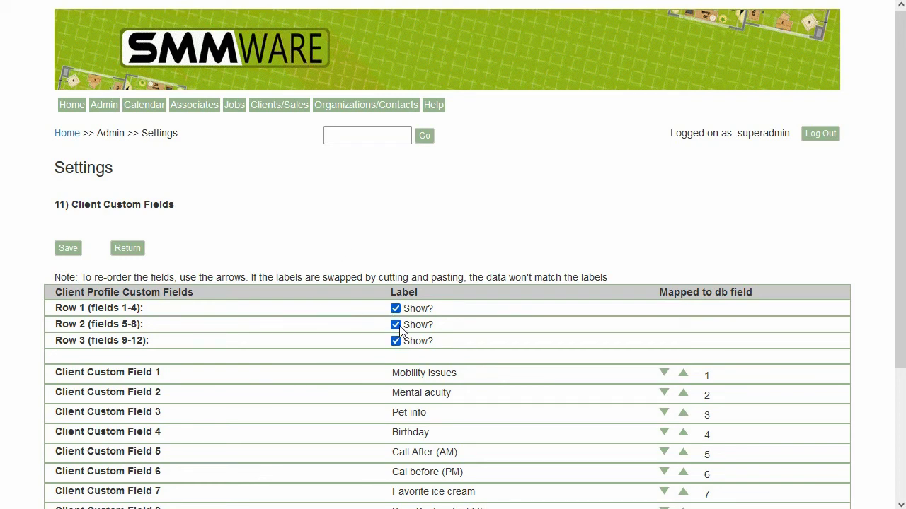
scroll(332, 300, down, 2)
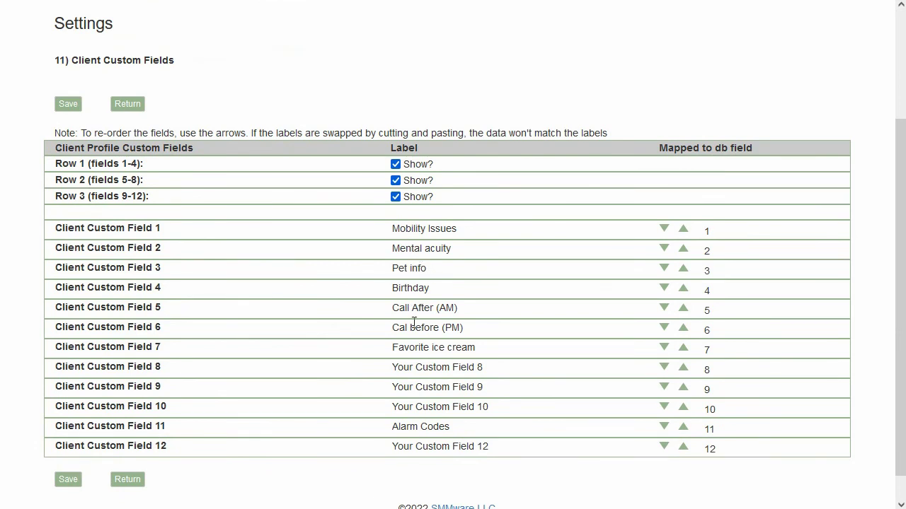
click(129, 479)
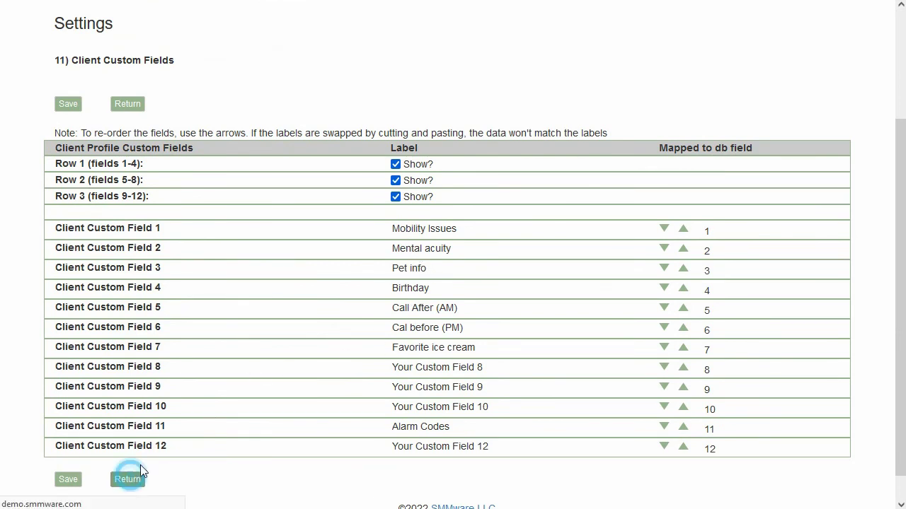
Open the Job/Sales Lead Custom Fields settings, examine the row display options and job field labels, and return to the Settings overview
scroll(196, 358, down, 4)
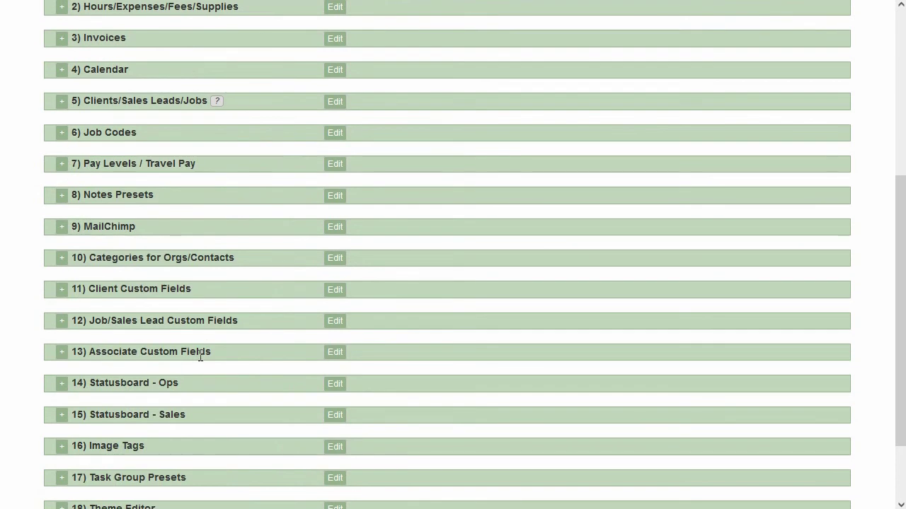
click(334, 321)
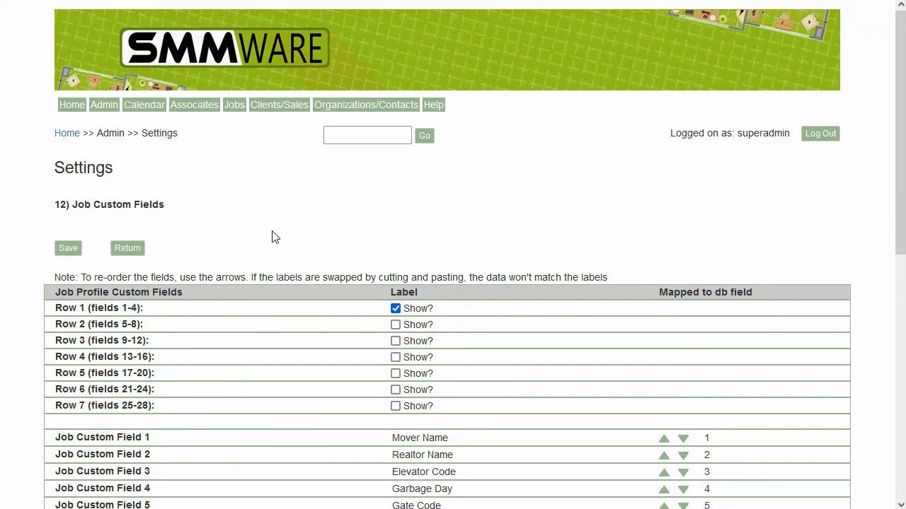
scroll(275, 238, down, 1)
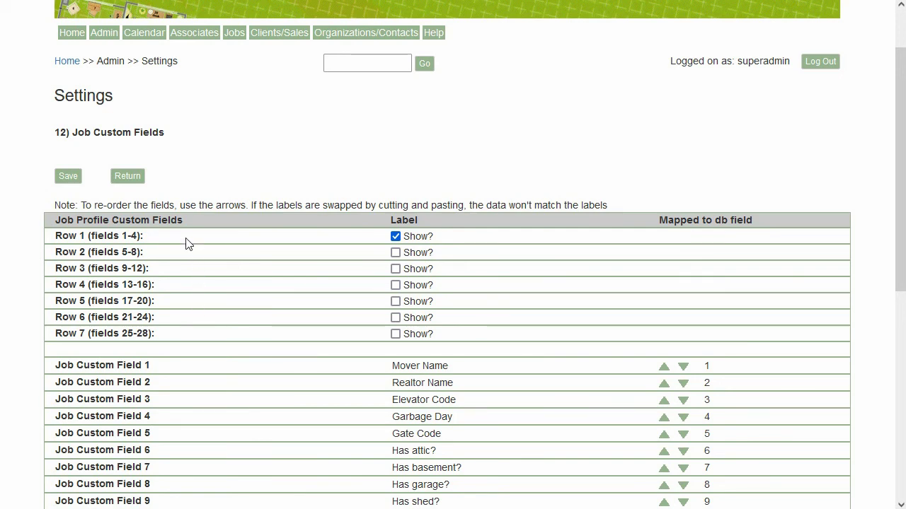
scroll(186, 287, down, 2)
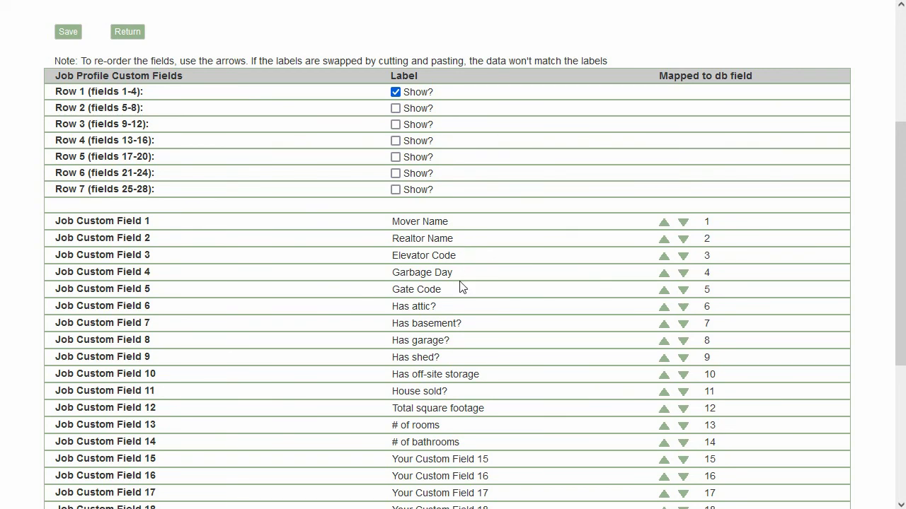
scroll(460, 296, down, 3)
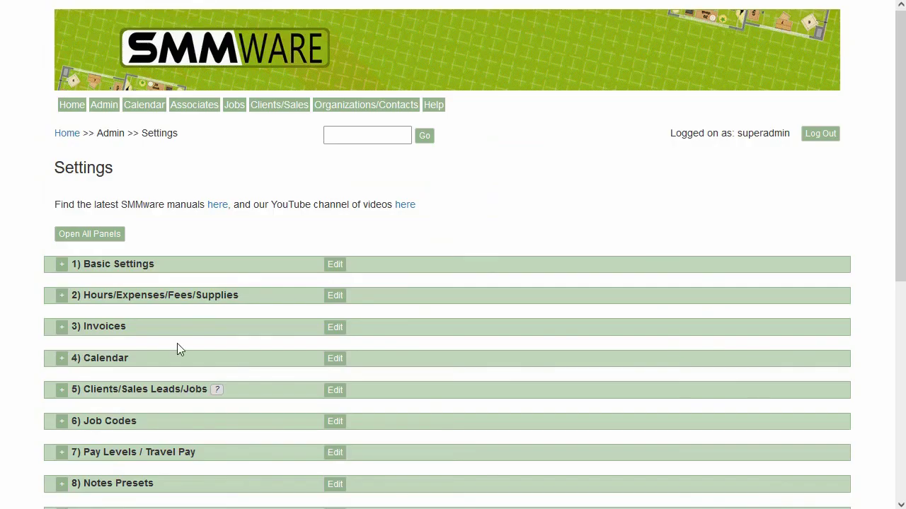
Open the Statusboard - Ops settings to examine its template and the label and color keys
scroll(196, 313, down, 4)
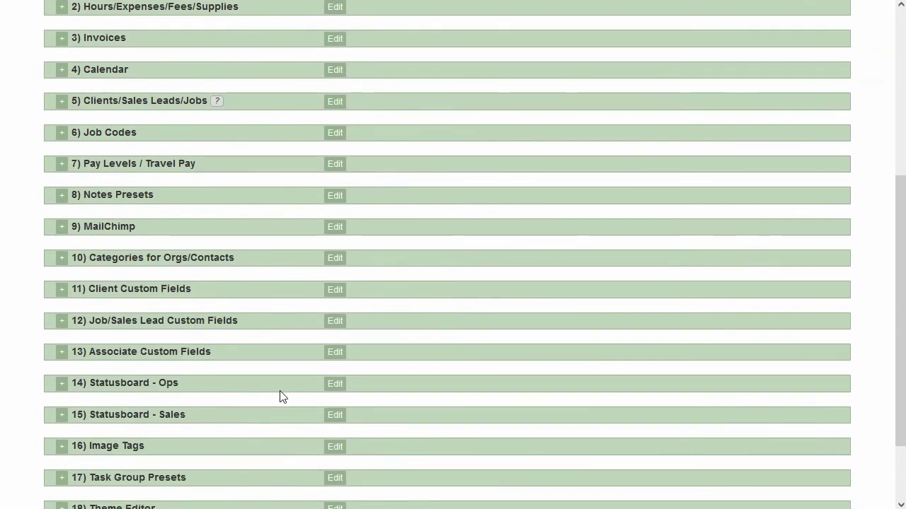
click(334, 386)
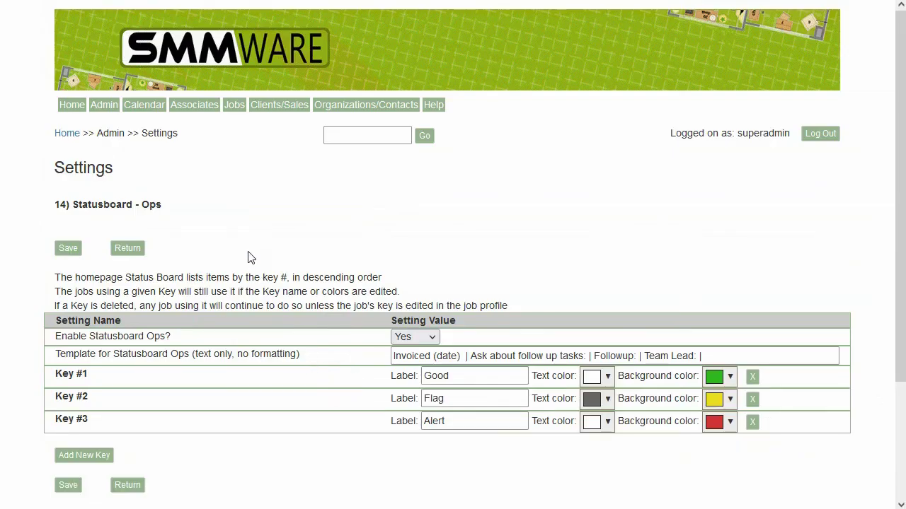